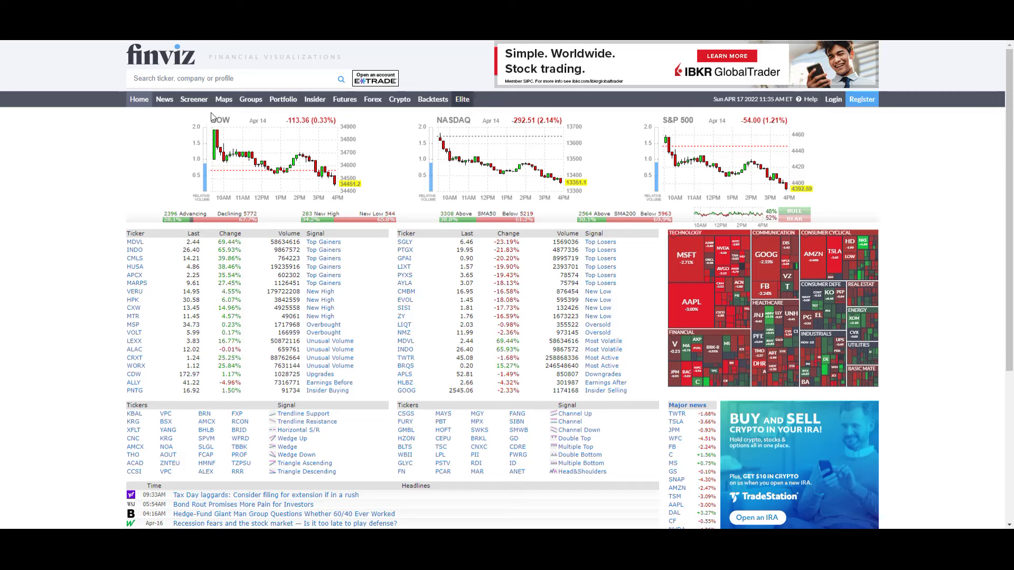
Step: Open the stock screener, show the complete set of filters and dismiss the advertisement
{"action": "left_click", "coordinate": [191, 100]}
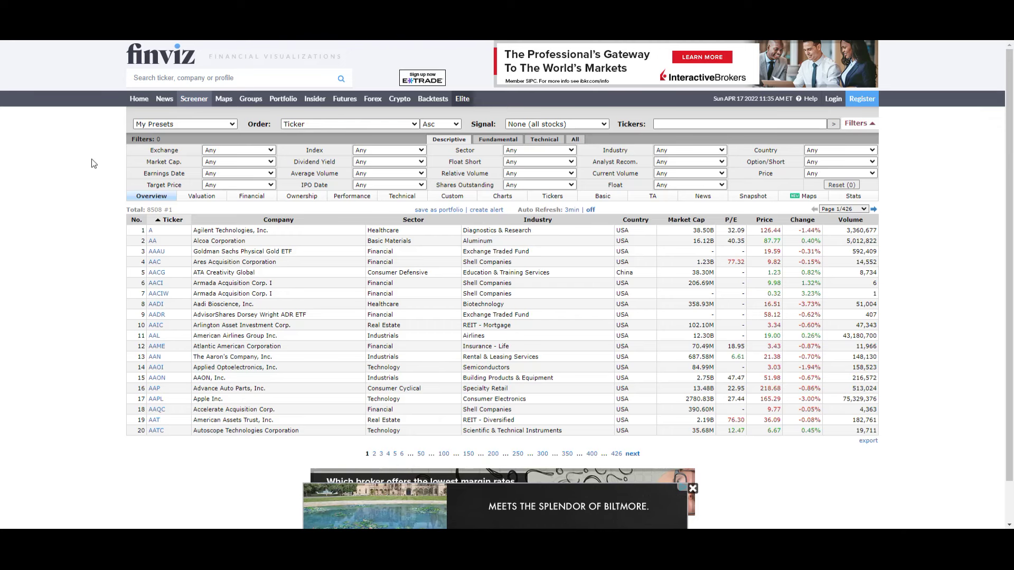
{"action": "left_click", "coordinate": [575, 140]}
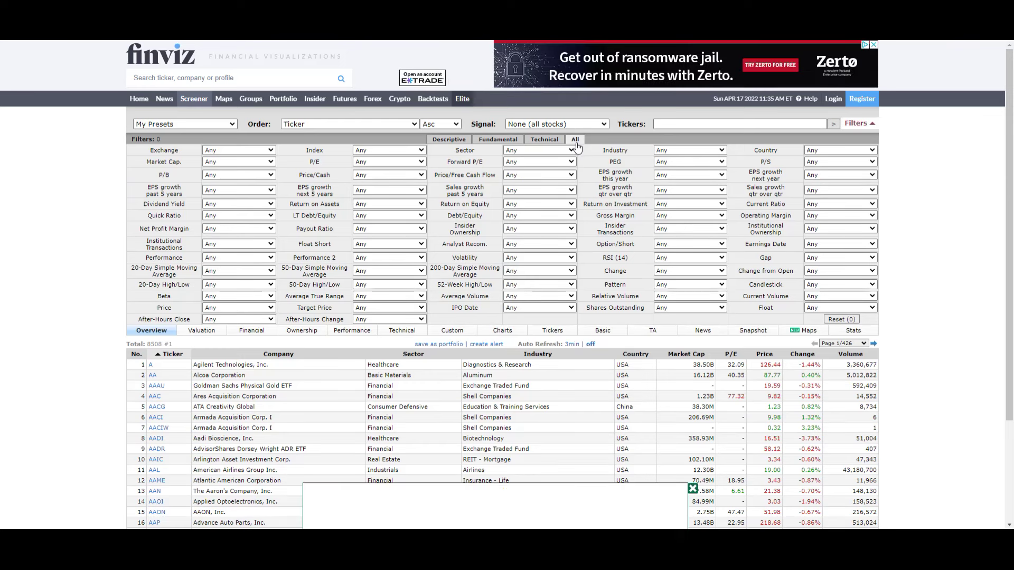
{"action": "left_click", "coordinate": [692, 488]}
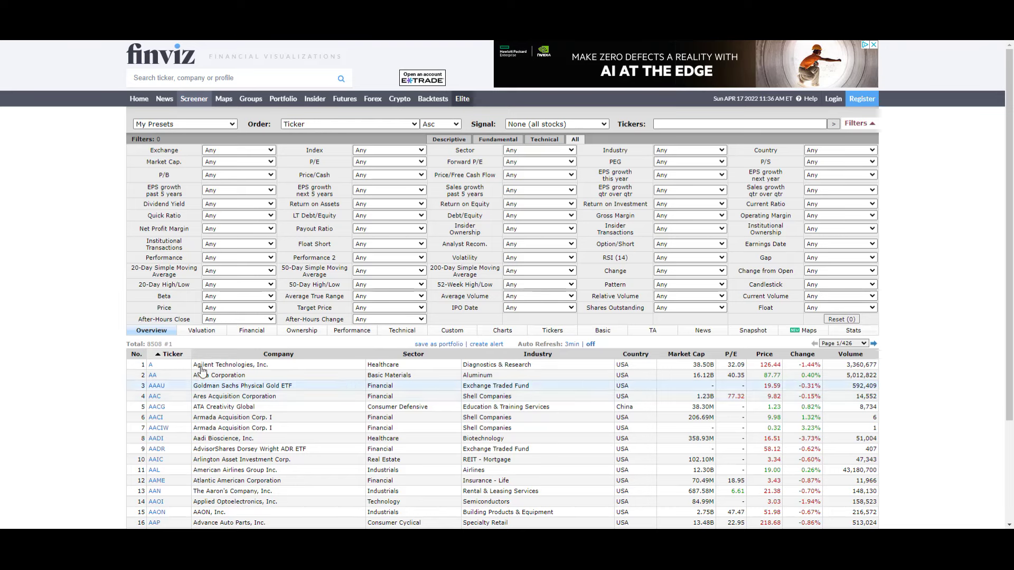
Step: Look through the Valuation, Financial, Ownership and Charts views of the stock results, and return to the Overview
{"action": "left_click", "coordinate": [203, 331]}
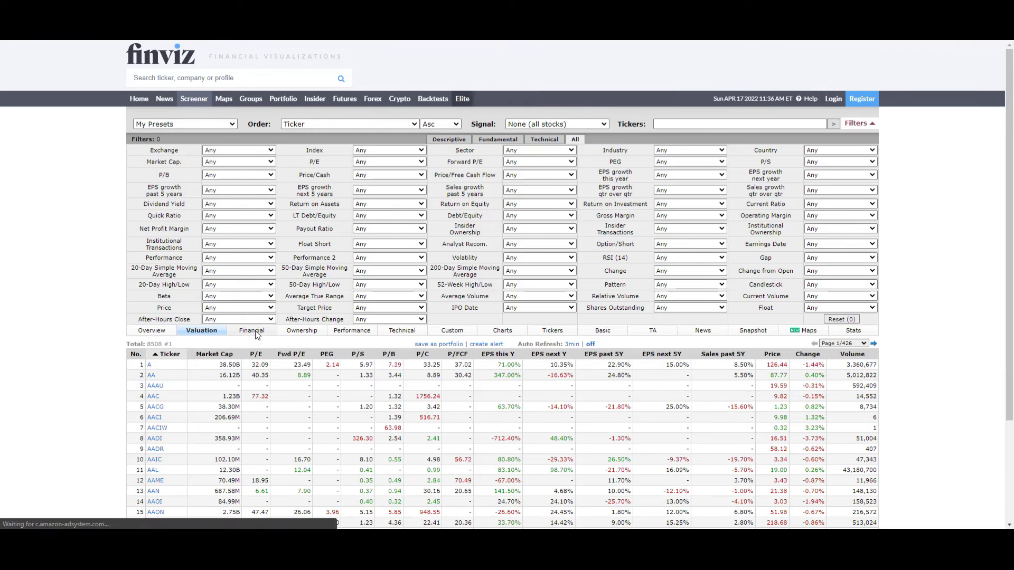
{"action": "left_click", "coordinate": [253, 331]}
{"action": "left_click", "coordinate": [305, 333]}
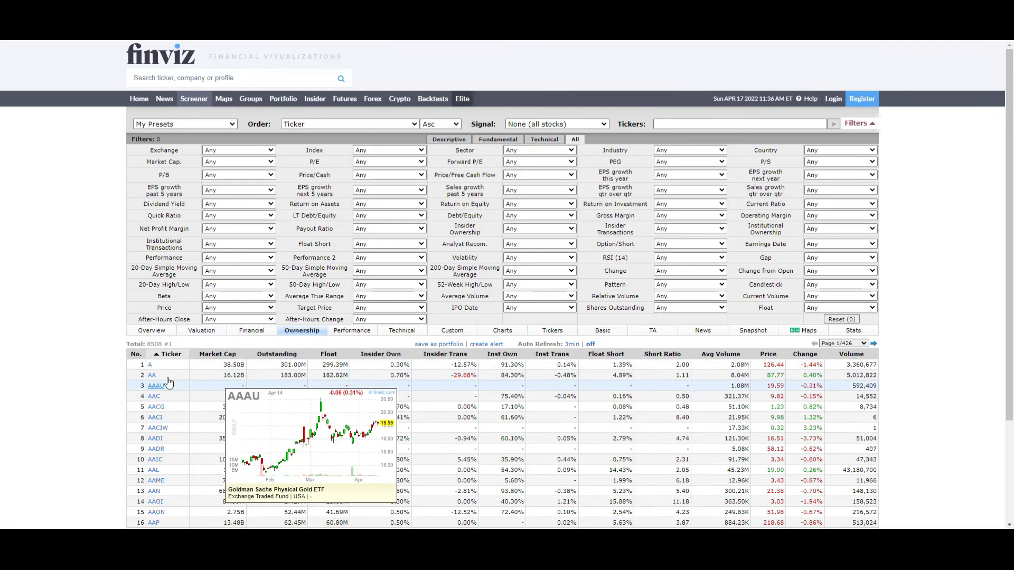
{"action": "left_click", "coordinate": [499, 331]}
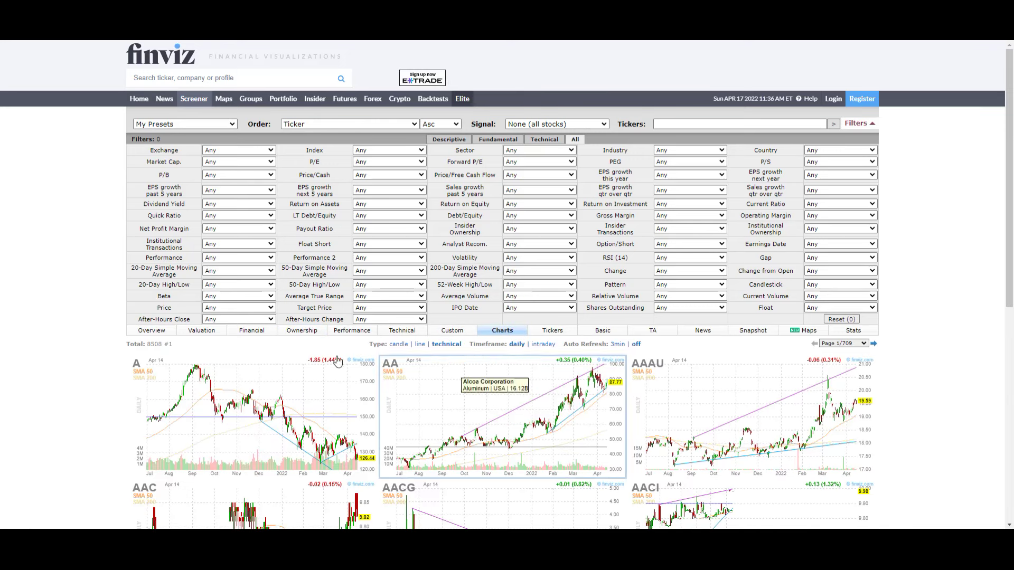
{"action": "left_click", "coordinate": [152, 335]}
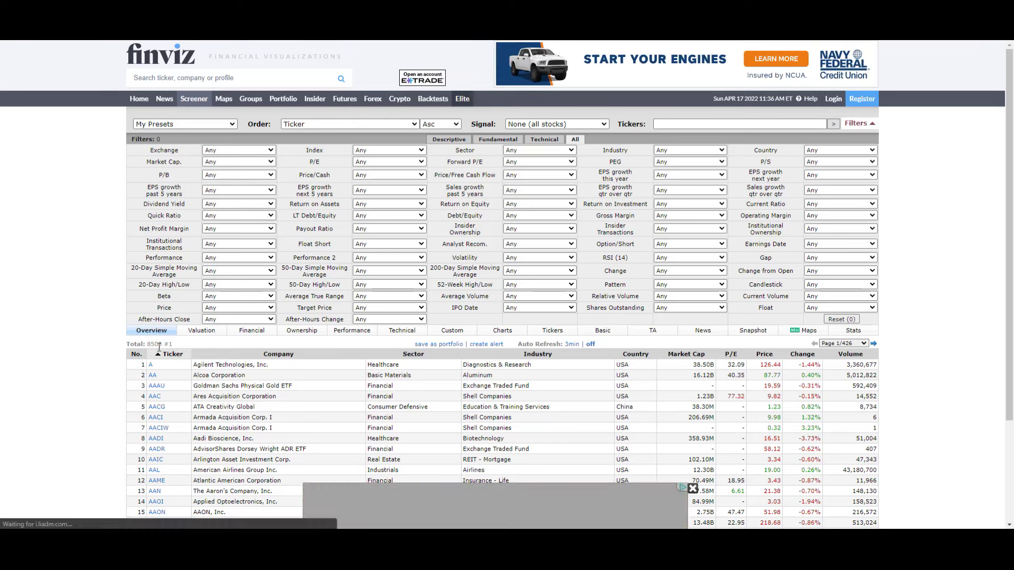
{"action": "left_click", "coordinate": [695, 490]}
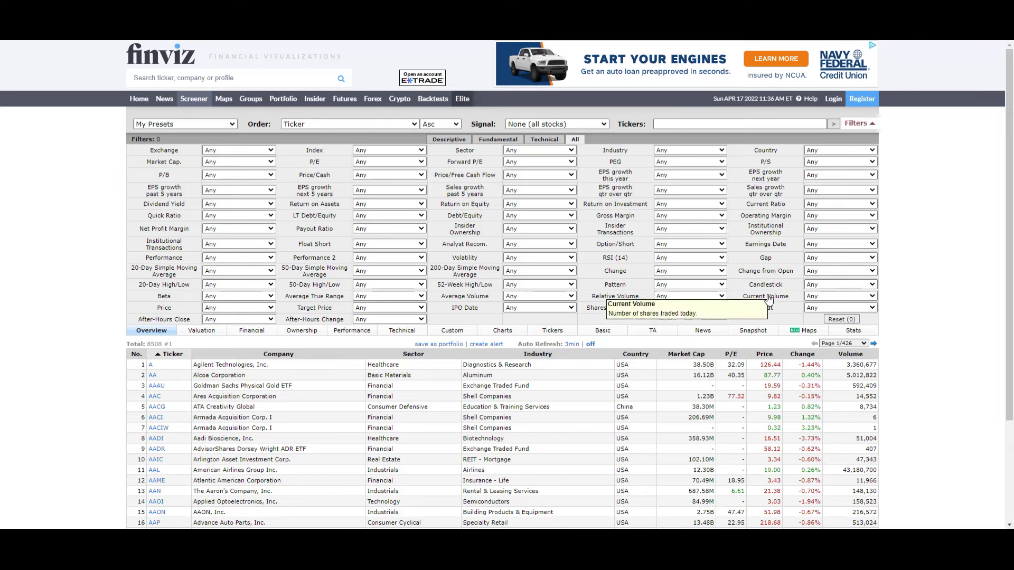
Step: Filter the stocks by country, limiting the results to USA
{"action": "left_click", "coordinate": [871, 151]}
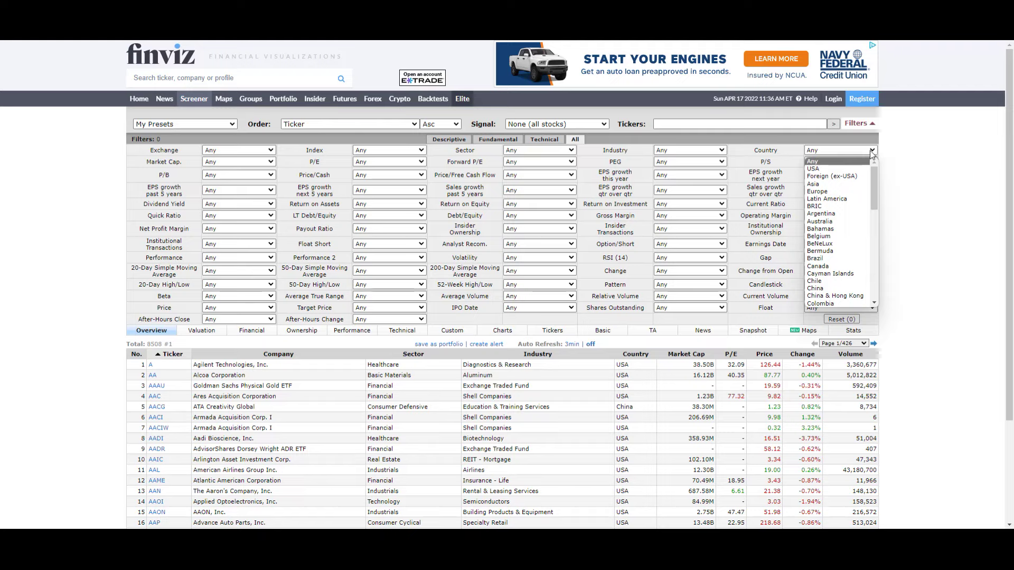
{"action": "left_click", "coordinate": [839, 167]}
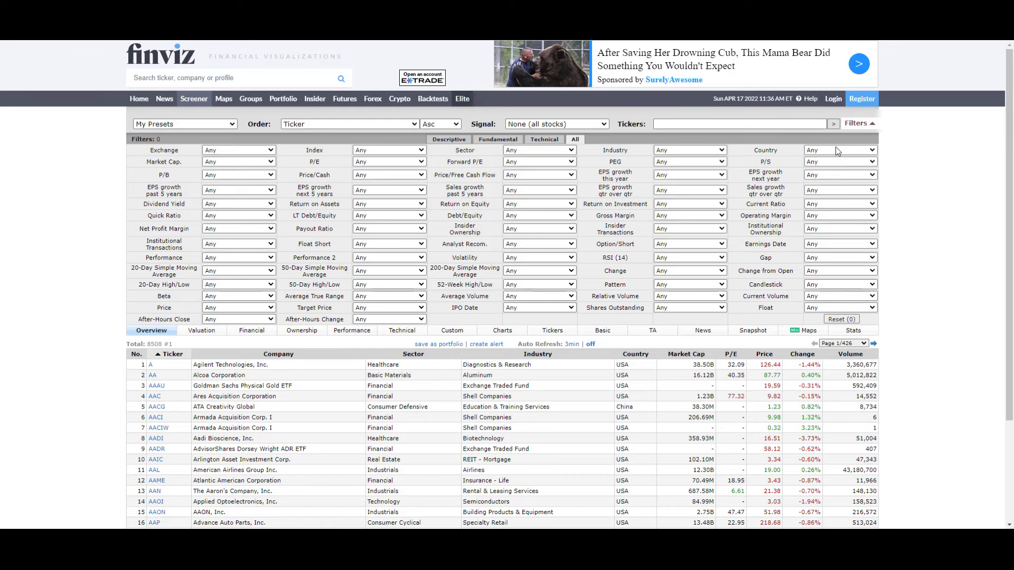
{"action": "left_click", "coordinate": [836, 149]}
{"action": "left_click", "coordinate": [833, 168]}
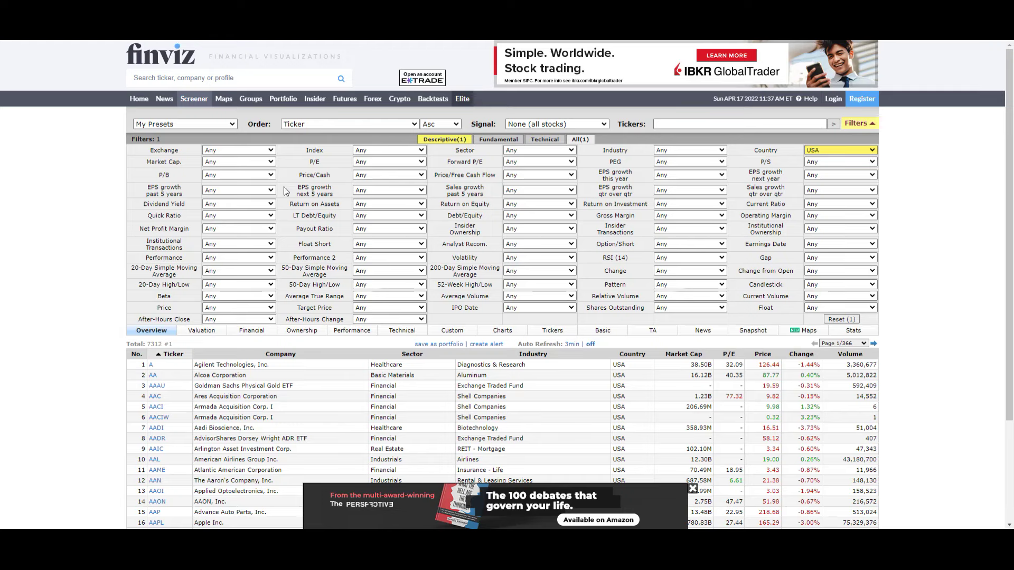
Step: Set the Market Cap. filter to +Small (over $300mln) and the Average Volume filter to Over 300K
{"action": "left_click", "coordinate": [228, 163]}
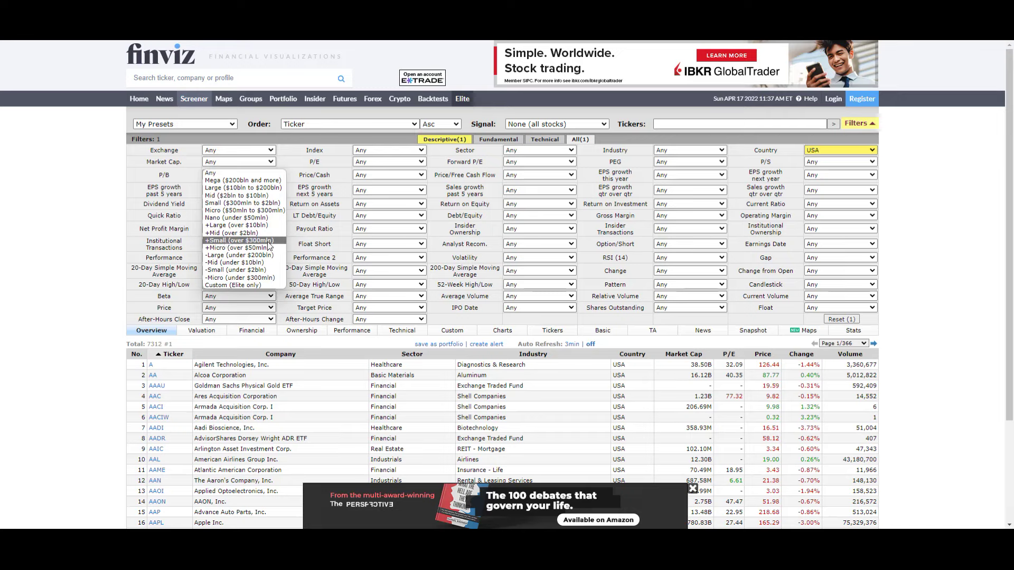
{"action": "left_click", "coordinate": [233, 241]}
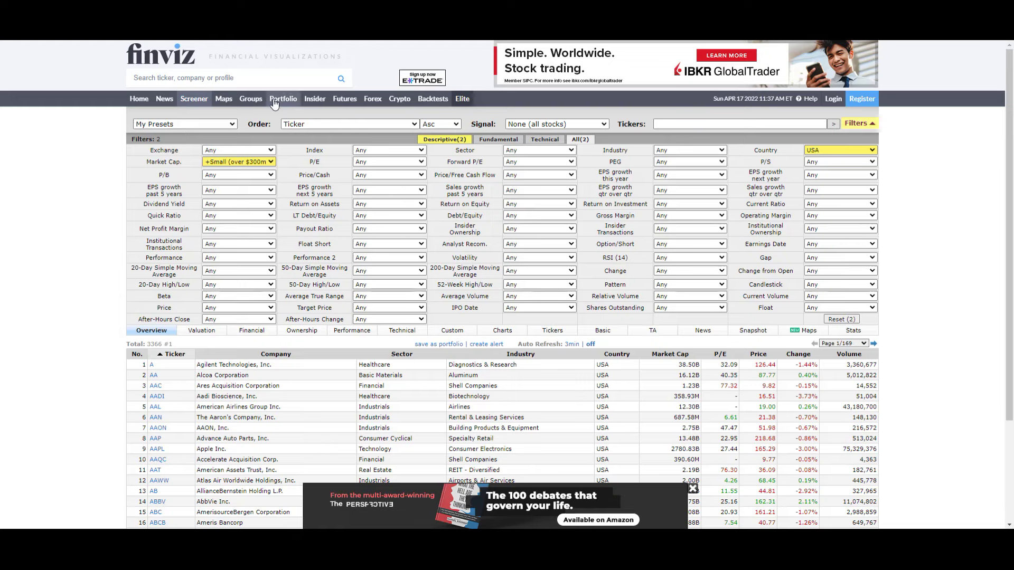
{"action": "left_click", "coordinate": [529, 300]}
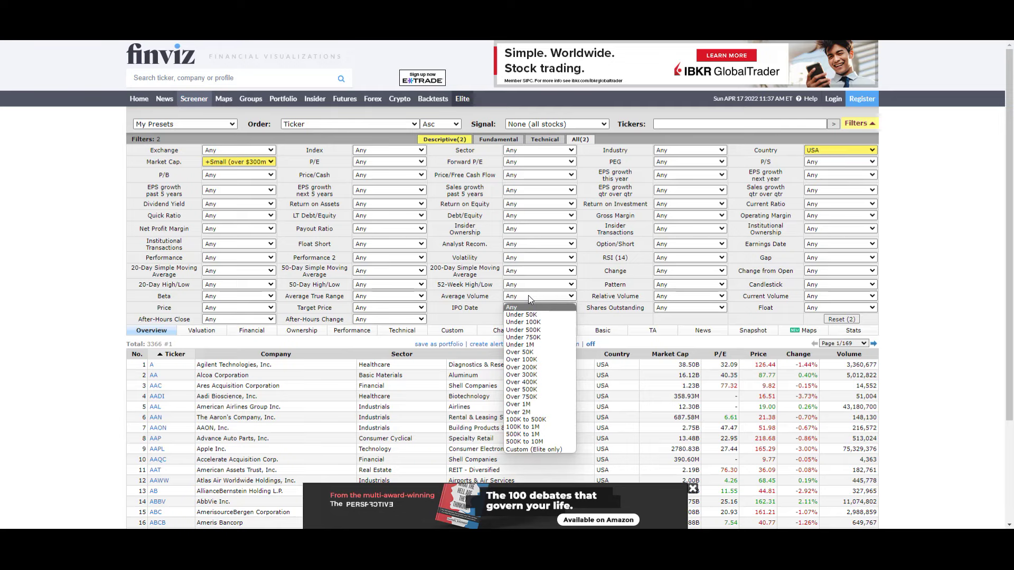
{"action": "left_click", "coordinate": [546, 375]}
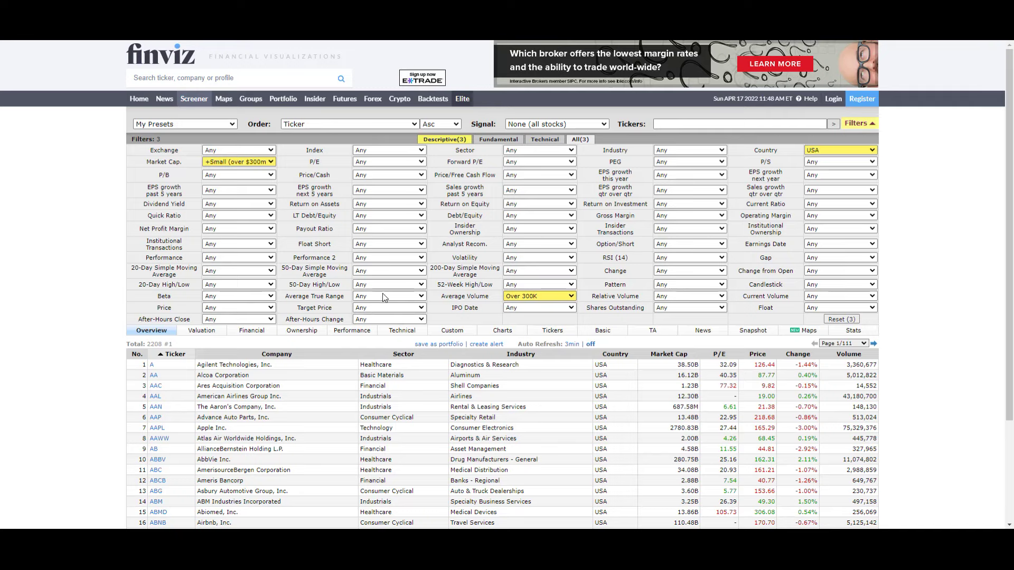
Step: Set the Target Price filter to Above Price and the analyst recommendation filter to Hold or better
{"action": "left_click", "coordinate": [366, 311]}
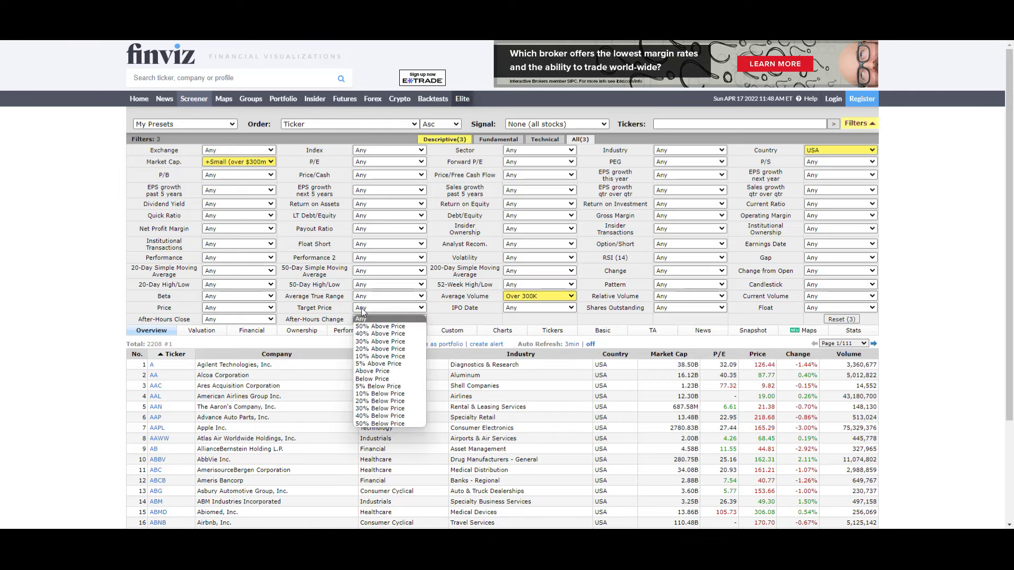
{"action": "left_click", "coordinate": [388, 371]}
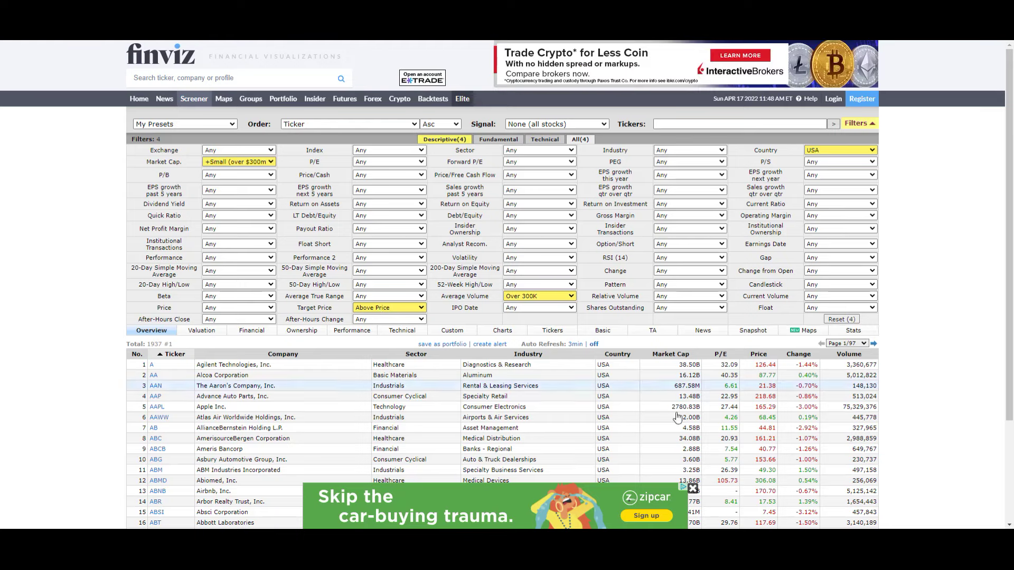
{"action": "left_click", "coordinate": [693, 488]}
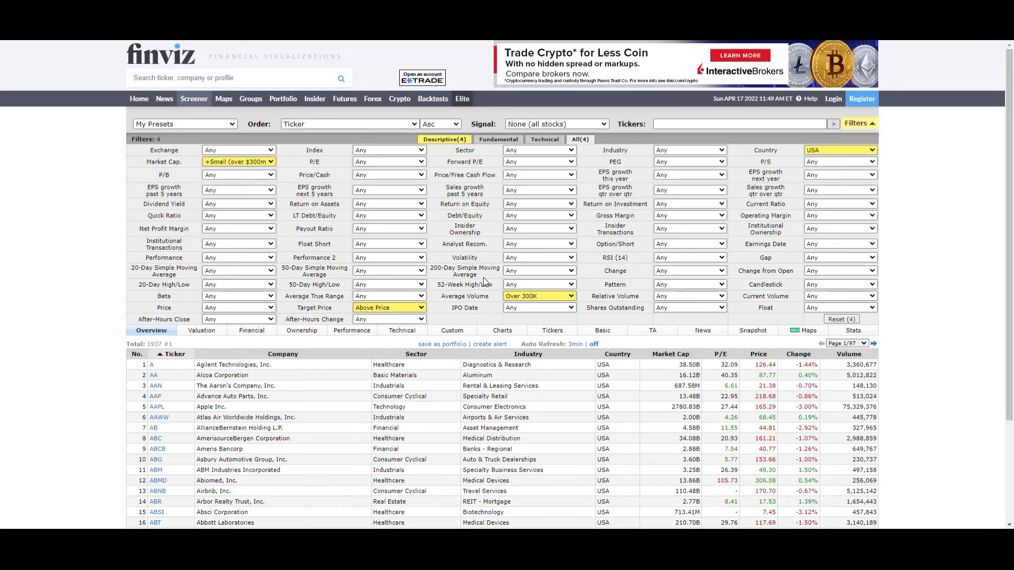
{"action": "left_click", "coordinate": [516, 246]}
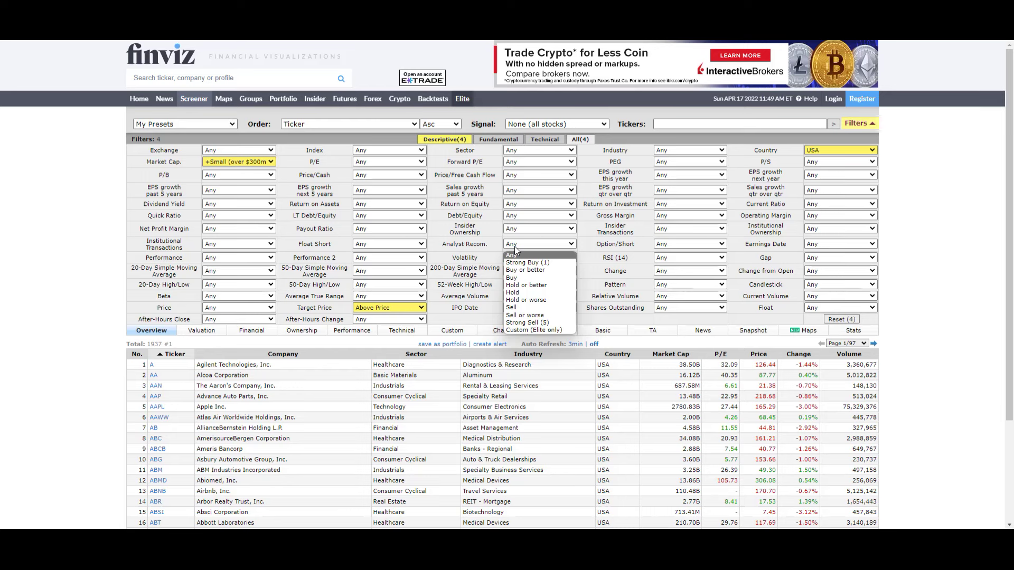
{"action": "left_click", "coordinate": [531, 286]}
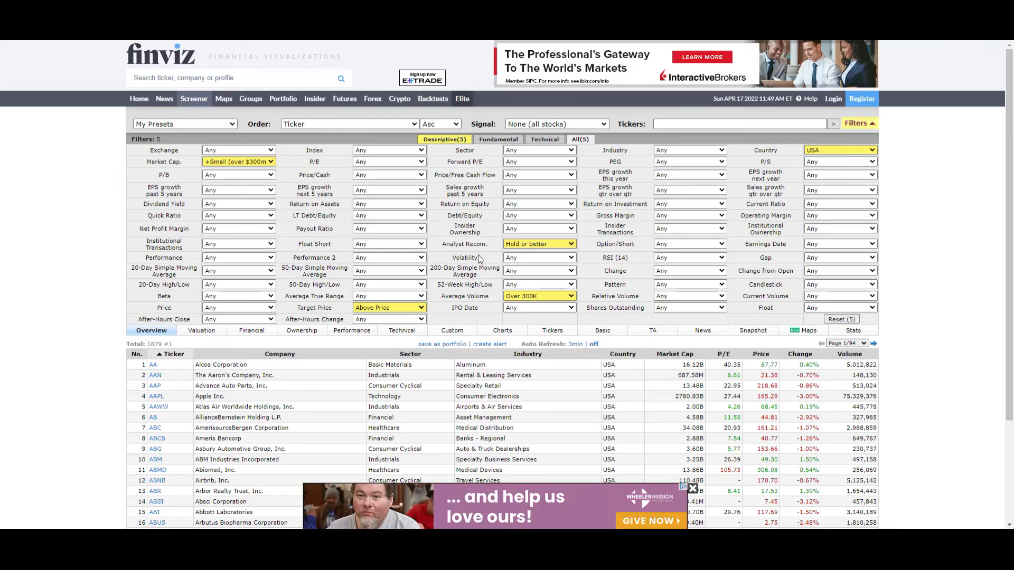
{"action": "left_click", "coordinate": [526, 246]}
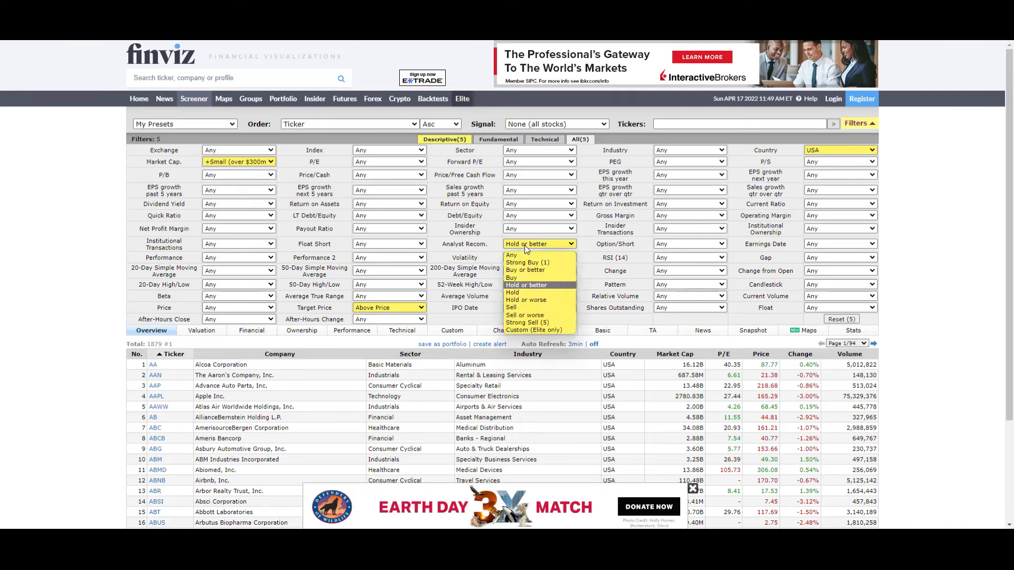
{"action": "left_click", "coordinate": [524, 284]}
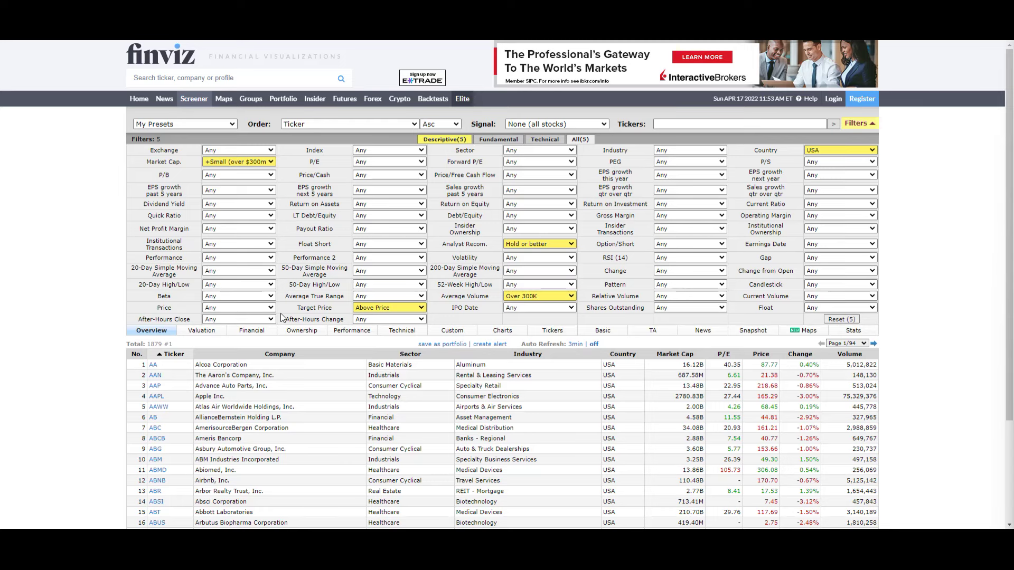
Step: Set the 200-Day Simple Moving Average filter to Price above SMA200 and RSI (14) to Not Oversold (>40)
{"action": "mouse_move", "coordinate": [328, 322]}
{"action": "left_click", "coordinate": [510, 270]}
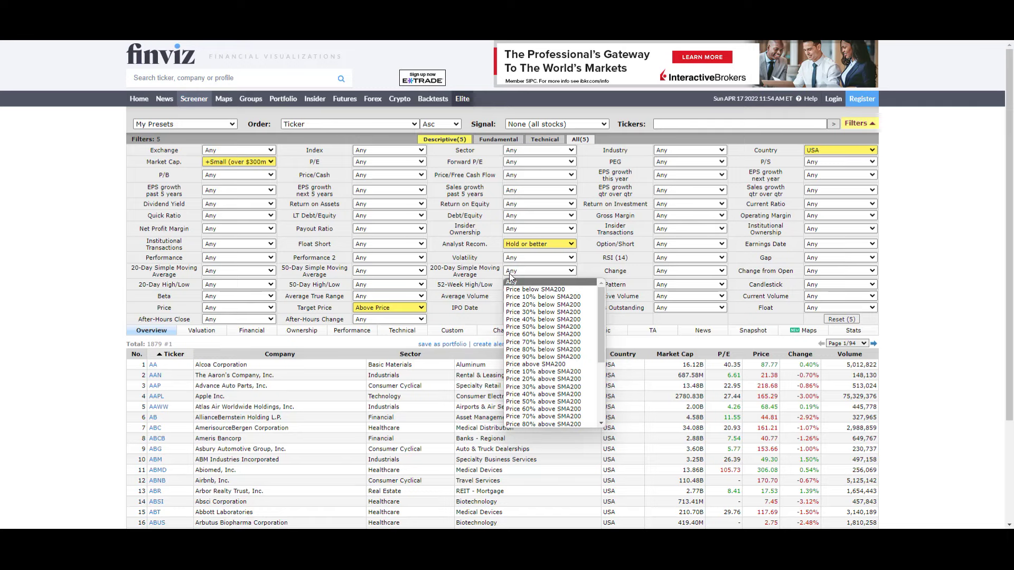
{"action": "left_click", "coordinate": [526, 364]}
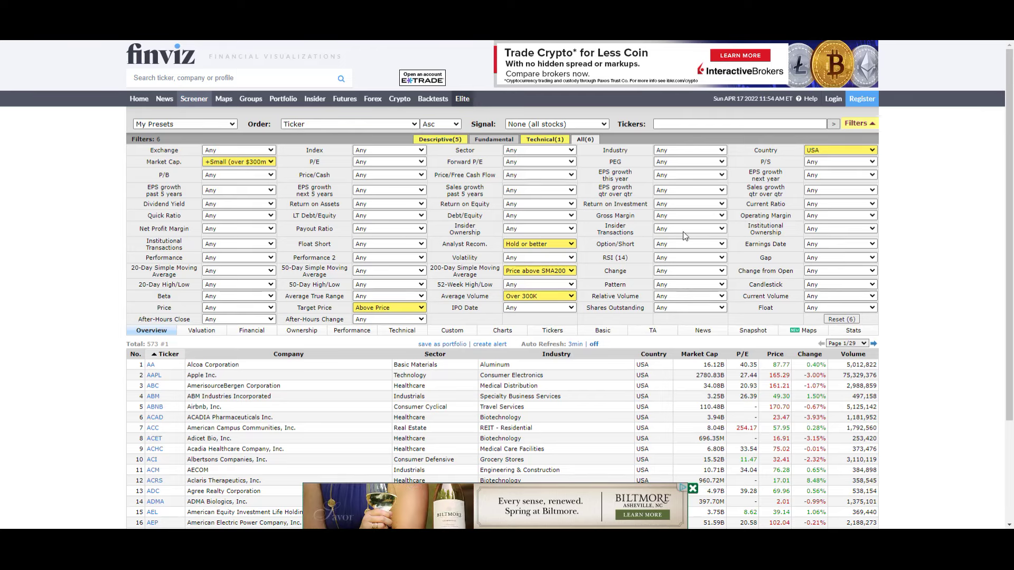
{"action": "left_click", "coordinate": [670, 259]}
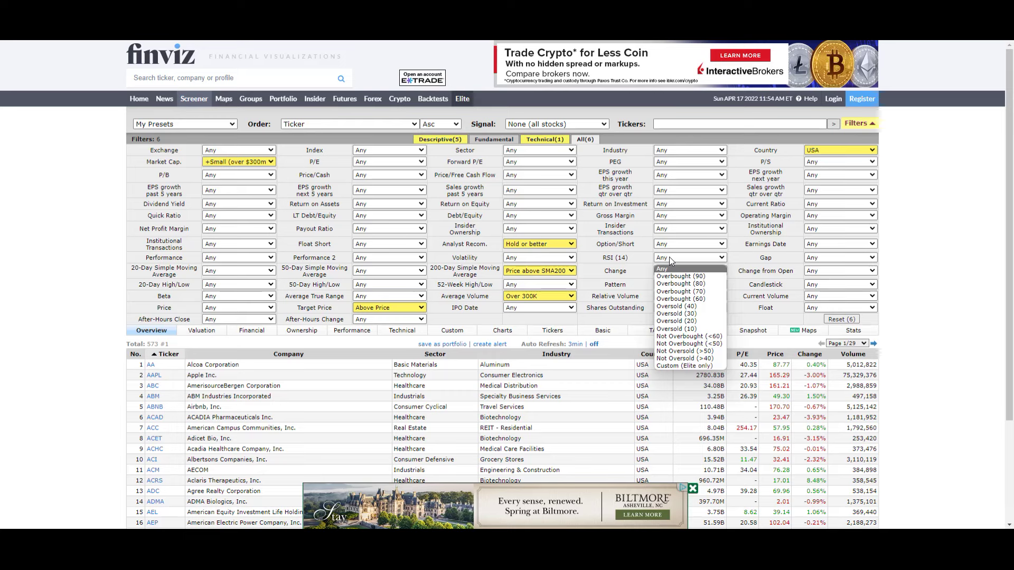
{"action": "left_click", "coordinate": [621, 258]}
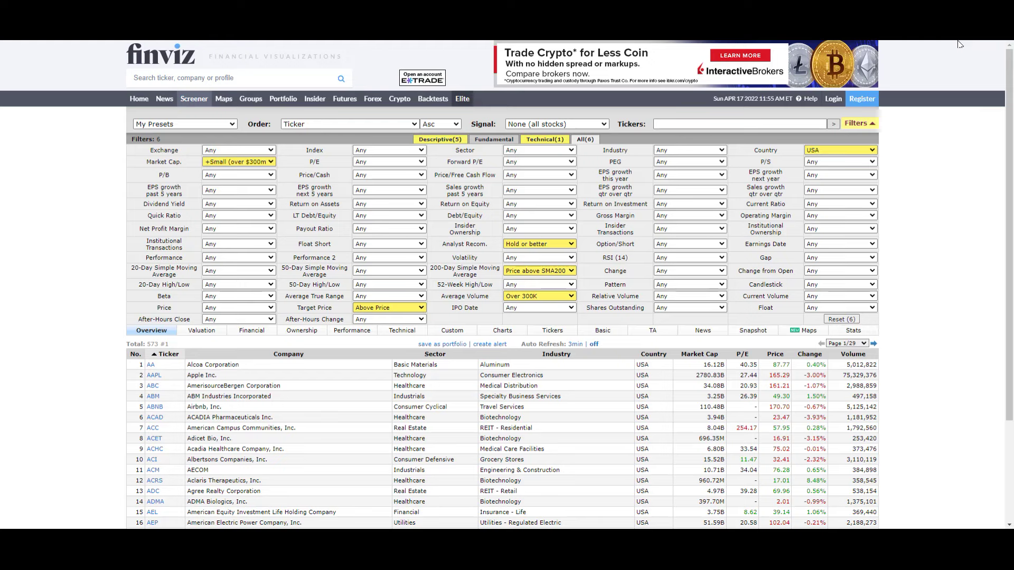
{"action": "left_click", "coordinate": [694, 263]}
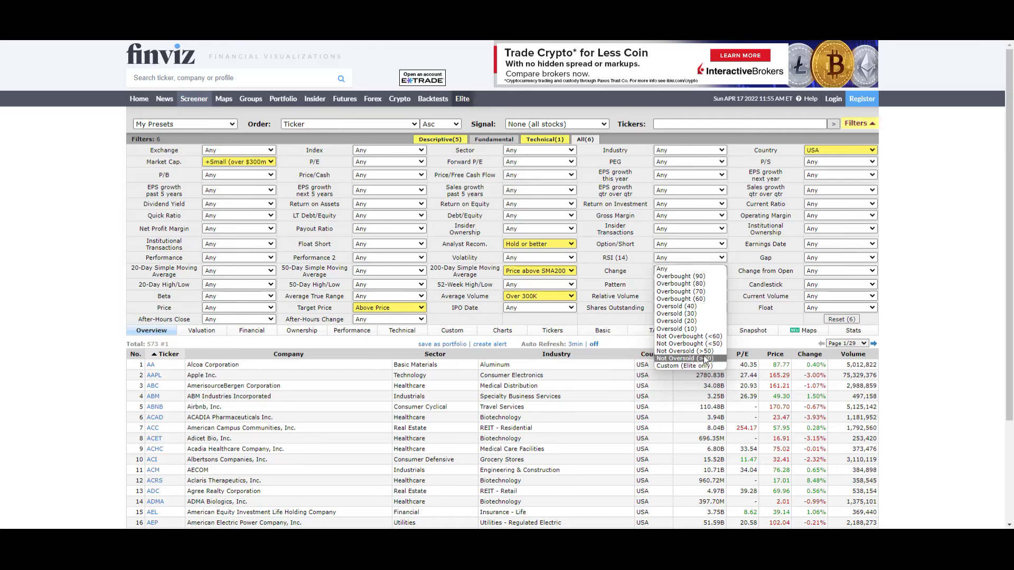
{"action": "left_click", "coordinate": [704, 359]}
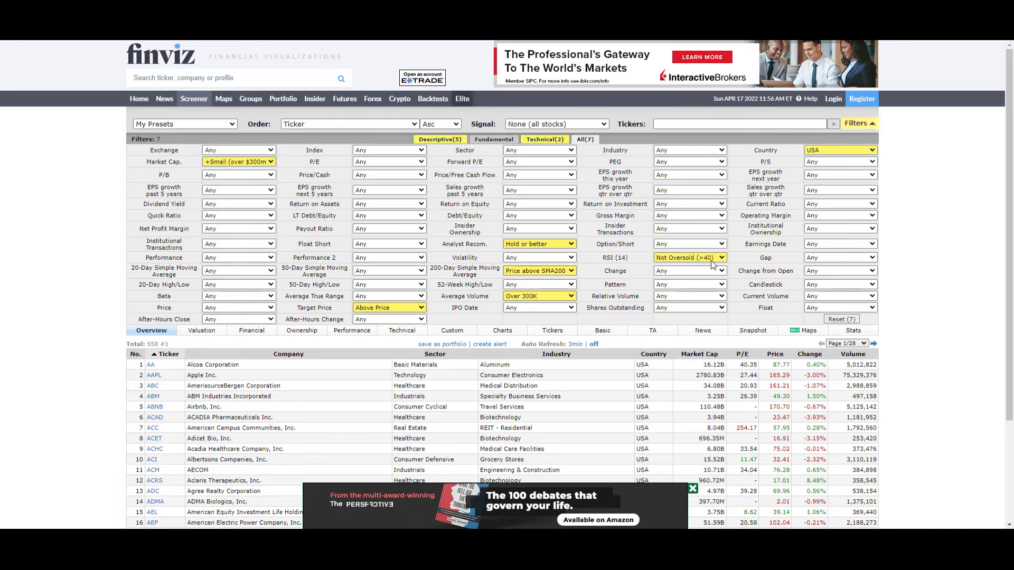
{"action": "left_click", "coordinate": [693, 489]}
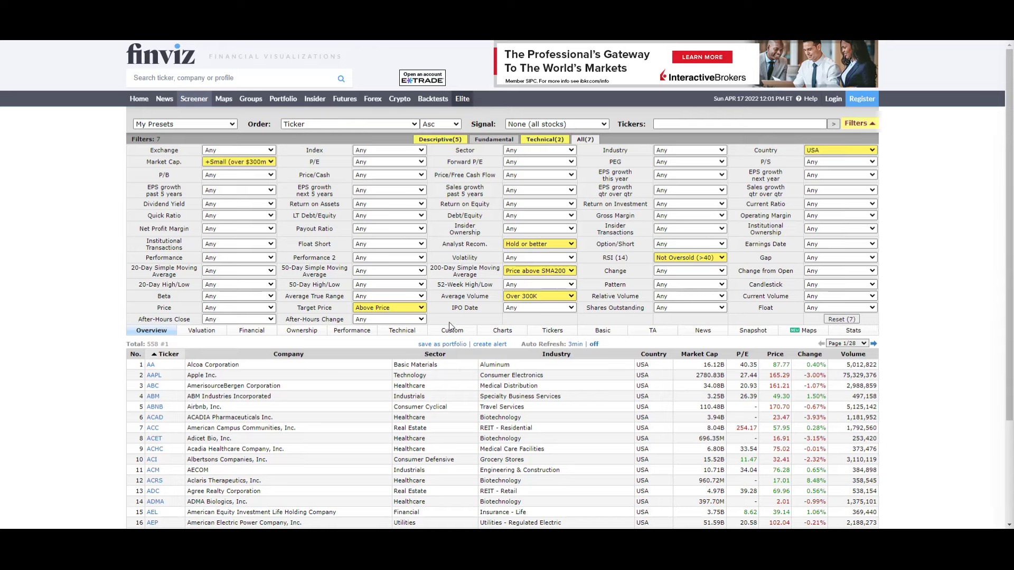
Step: Set the Return on Assets filter to Over +10% and EPS growth past 5 years to Over 5%
{"action": "left_click", "coordinate": [388, 205]}
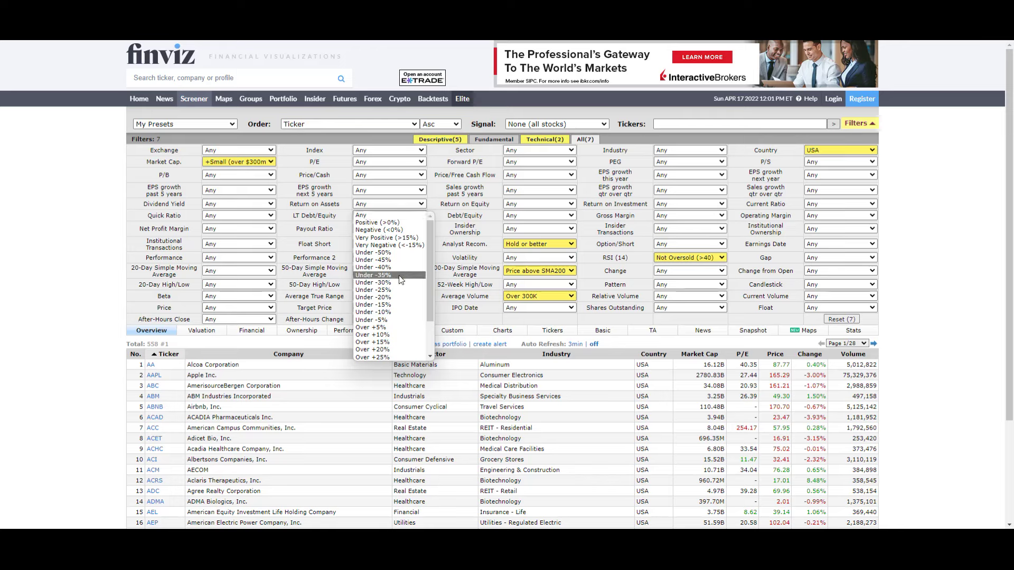
{"action": "left_click", "coordinate": [392, 336]}
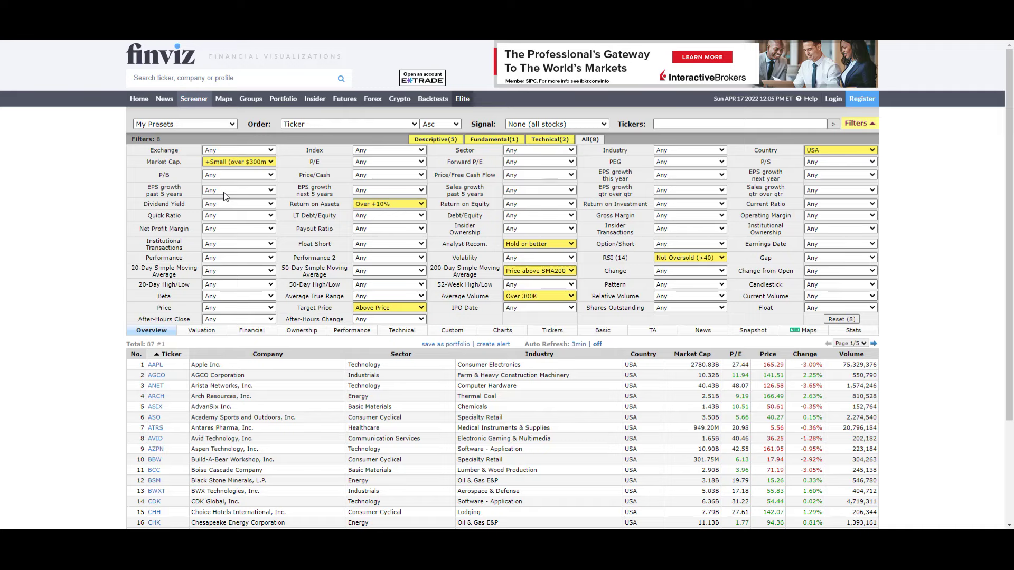
{"action": "left_click", "coordinate": [225, 191]}
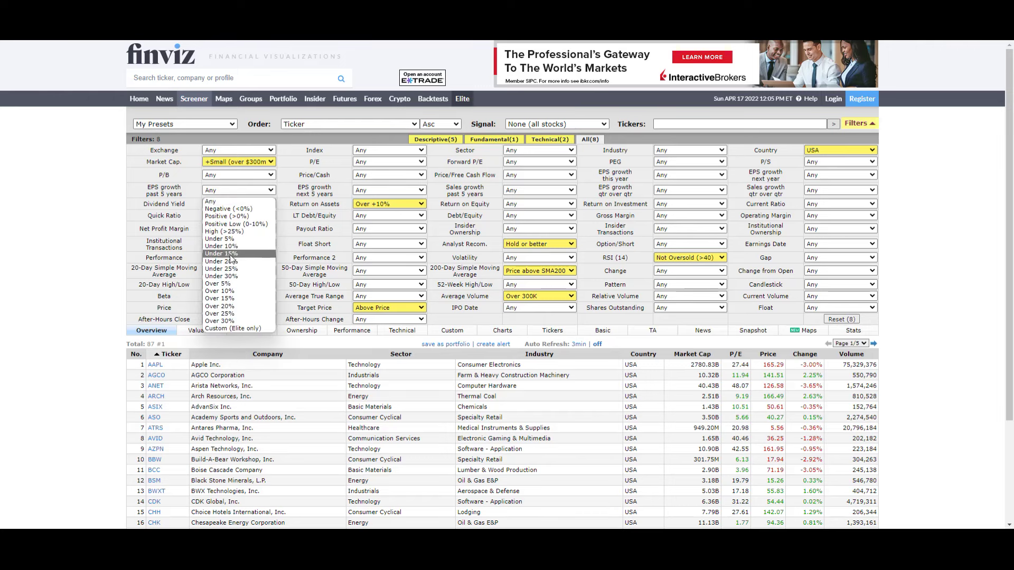
{"action": "left_click", "coordinate": [231, 286]}
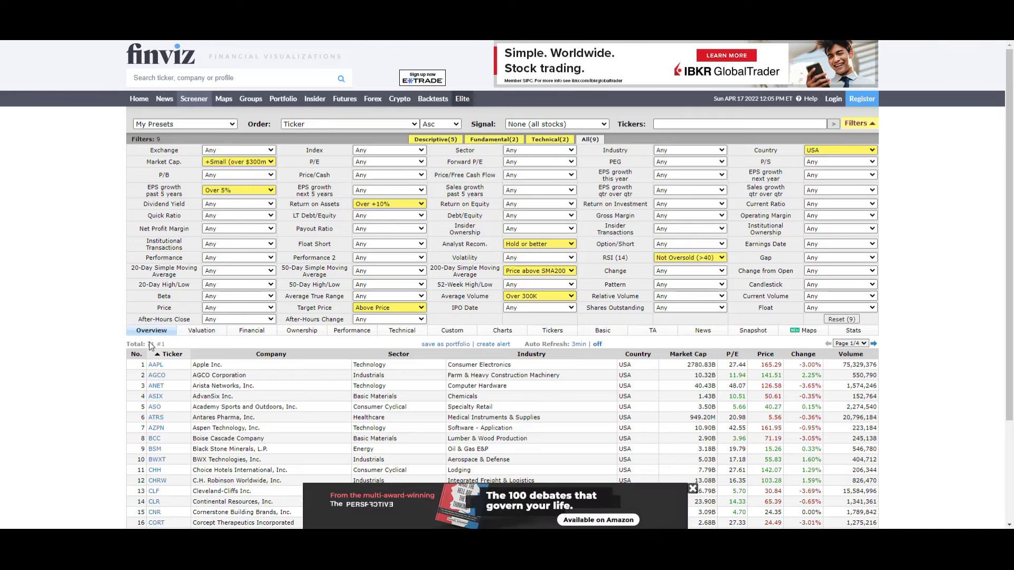
{"action": "left_click", "coordinate": [693, 490]}
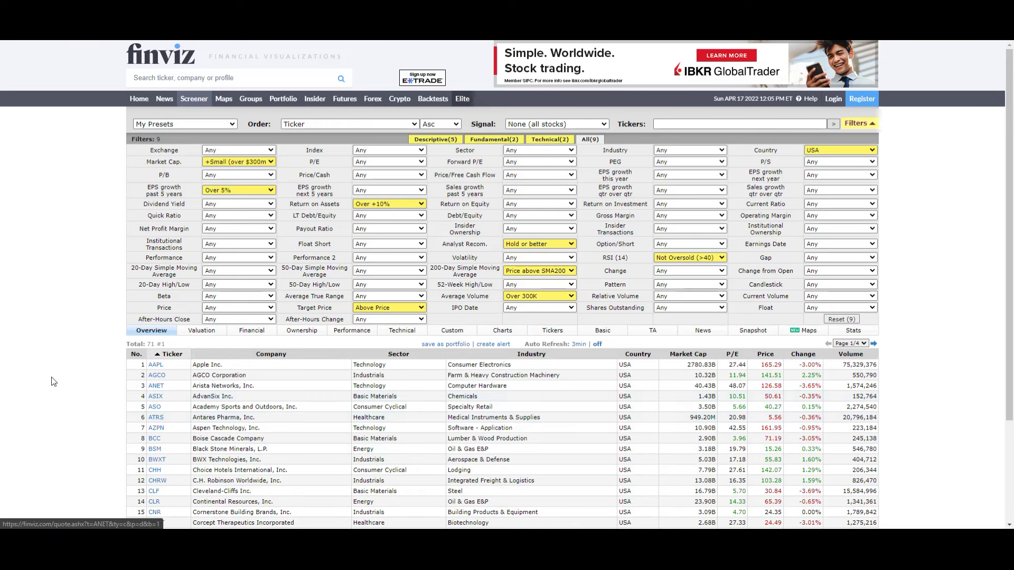
{"action": "scroll", "coordinate": [232, 404], "scroll_direction": "down", "scroll_amount": 1}
{"action": "scroll", "coordinate": [232, 403], "scroll_direction": "down", "scroll_amount": 2}
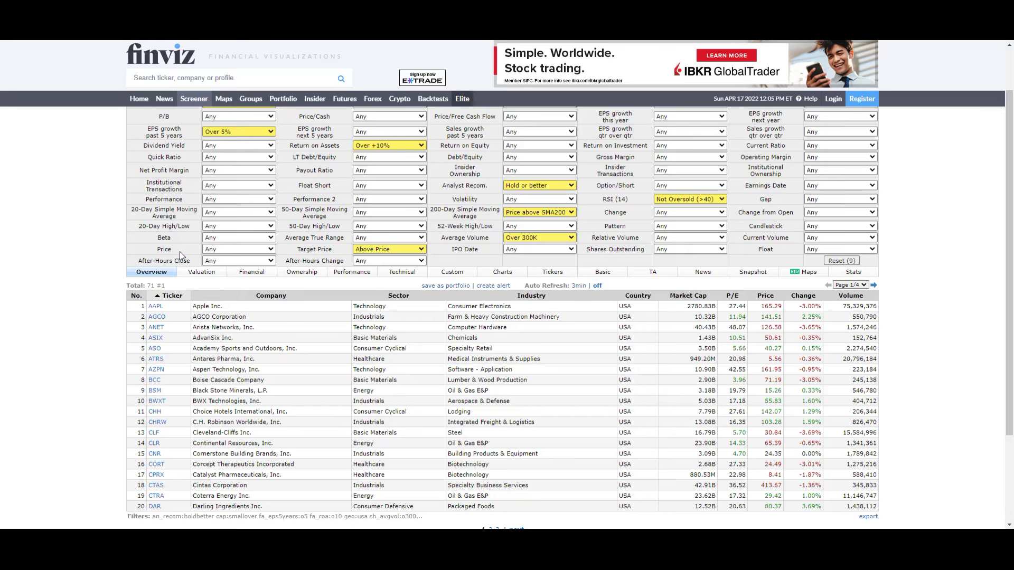
Step: Show the screened stocks in the Charts view, close the ad and look over the price charts
{"action": "left_click", "coordinate": [501, 273]}
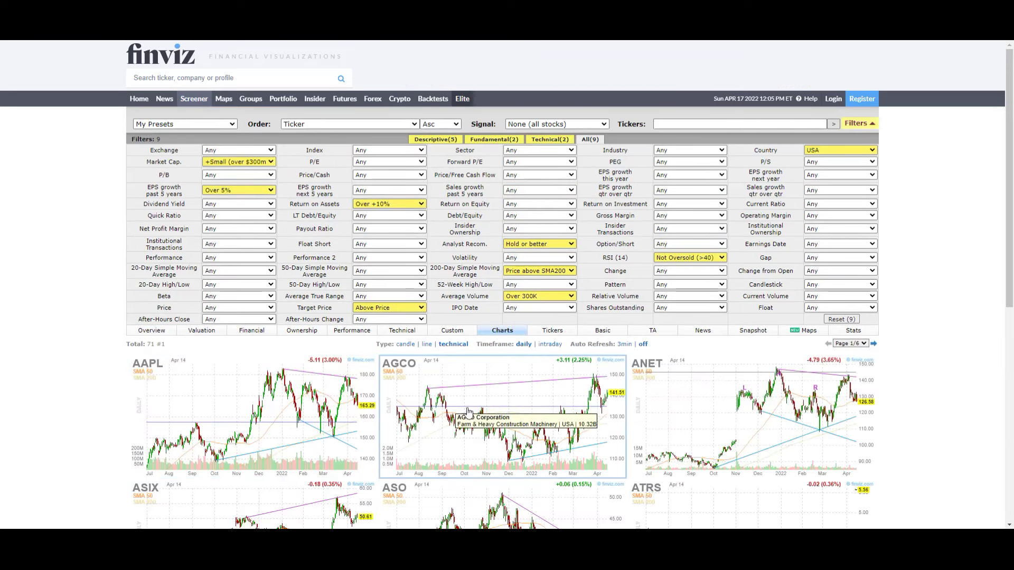
{"action": "scroll", "coordinate": [528, 422], "scroll_direction": "down", "scroll_amount": 2}
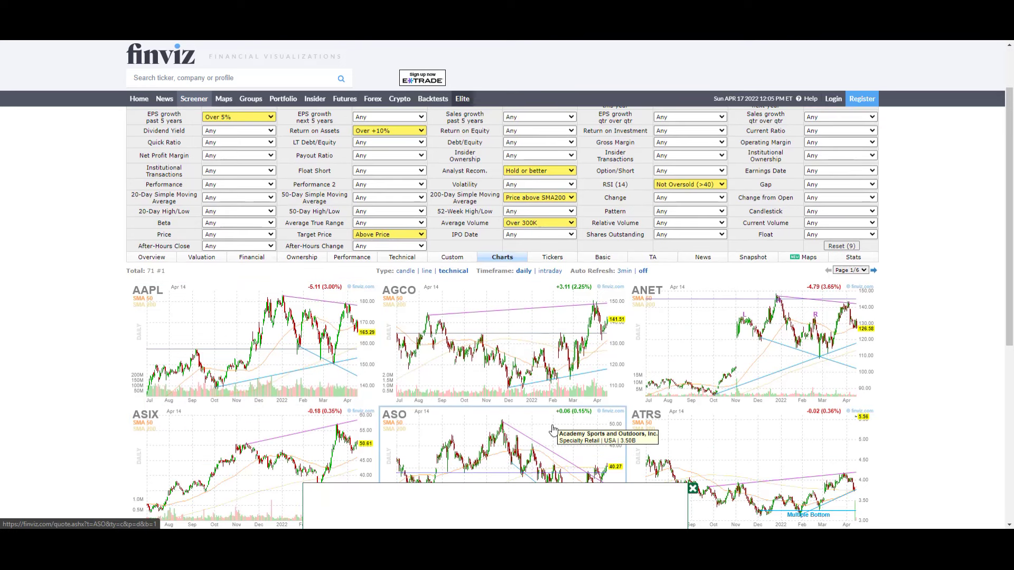
{"action": "left_click", "coordinate": [693, 488]}
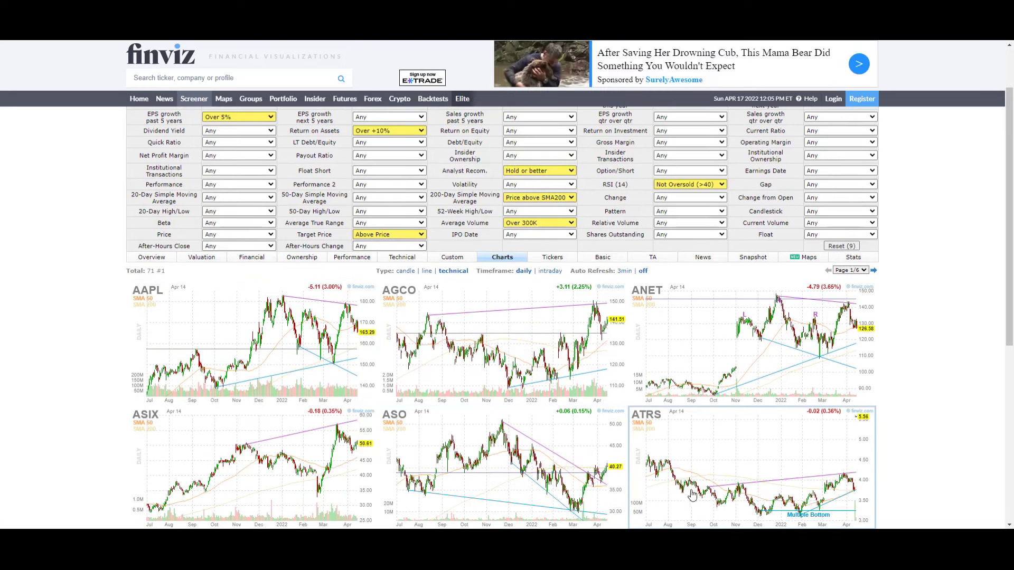
{"action": "scroll", "coordinate": [590, 346], "scroll_direction": "down", "scroll_amount": 3}
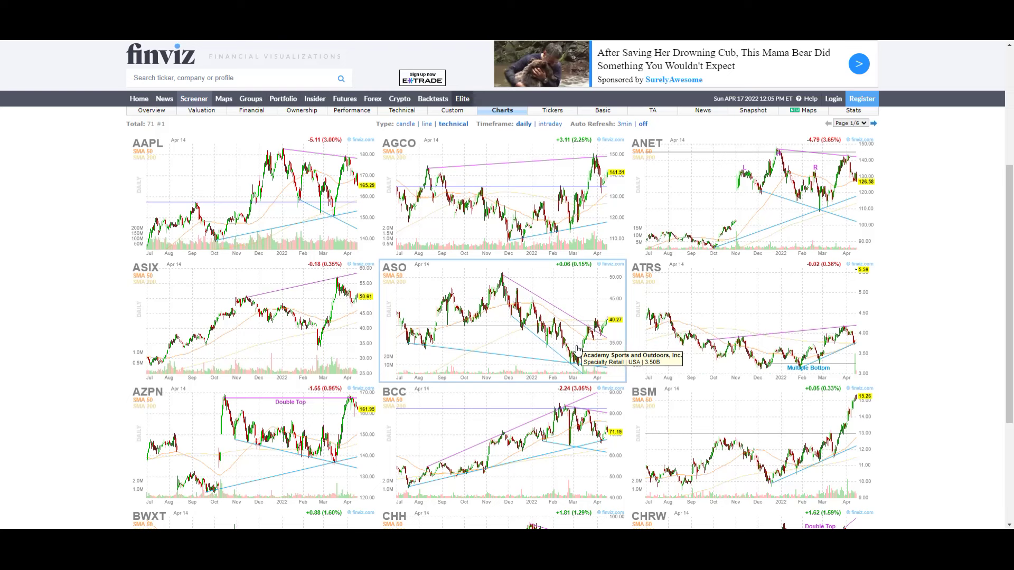
{"action": "scroll", "coordinate": [572, 337], "scroll_direction": "up", "scroll_amount": 1}
{"action": "scroll", "coordinate": [568, 340], "scroll_direction": "up", "scroll_amount": 2}
{"action": "scroll", "coordinate": [369, 338], "scroll_direction": "down", "scroll_amount": 3}
Step: Set the Price filter to Under $20 and close the ad covering the chart results
{"action": "scroll", "coordinate": [559, 341], "scroll_direction": "up", "scroll_amount": 2}
{"action": "scroll", "coordinate": [453, 347], "scroll_direction": "up", "scroll_amount": 3}
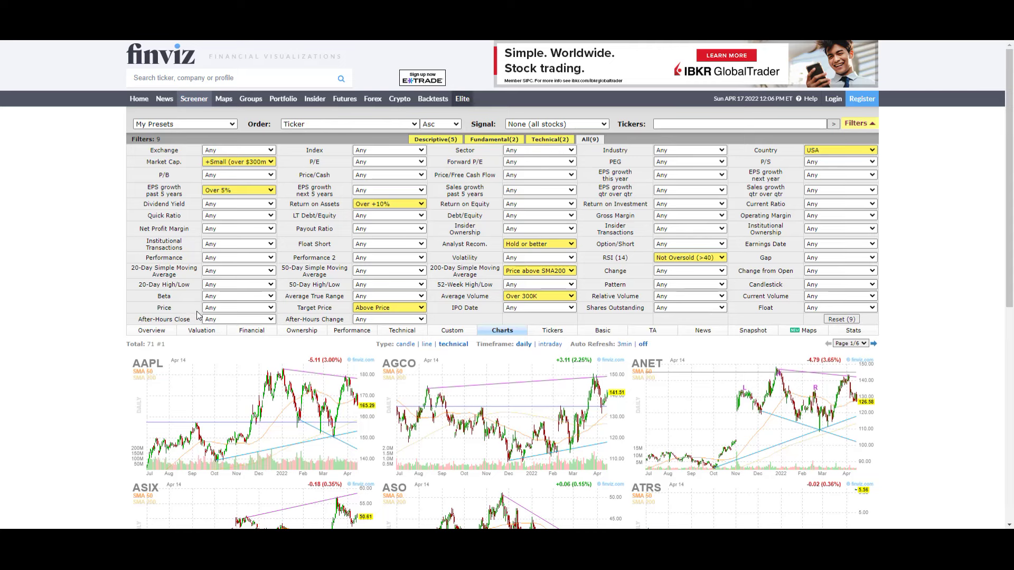
{"action": "left_click", "coordinate": [207, 308]}
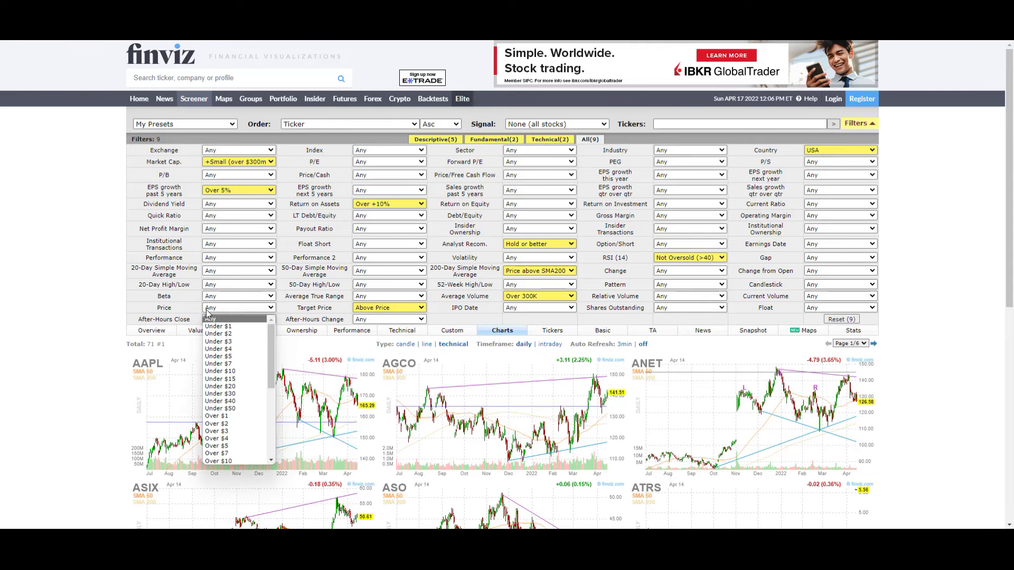
{"action": "left_click", "coordinate": [237, 386]}
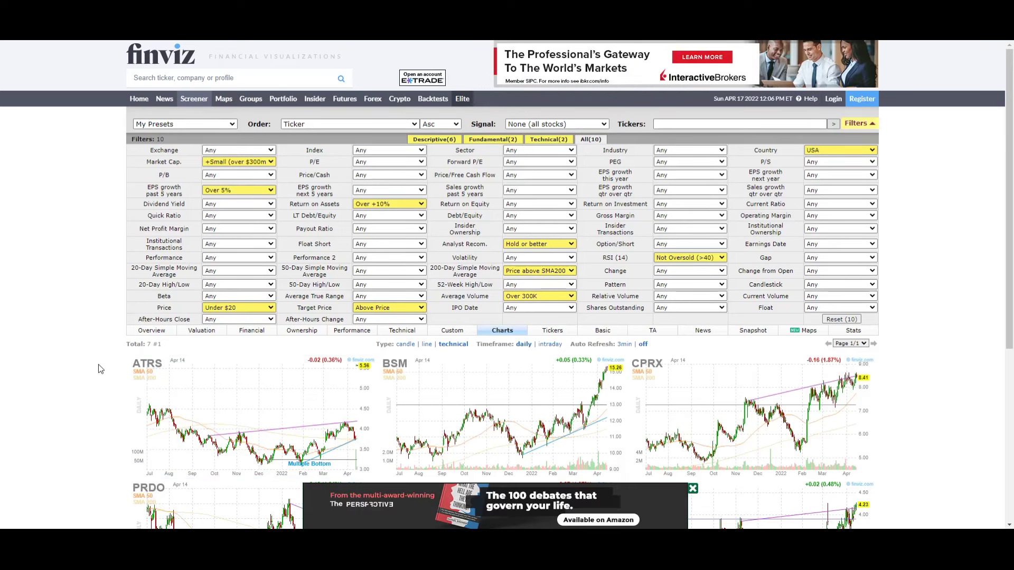
{"action": "left_click", "coordinate": [693, 488]}
Step: Open the ATRS stock page from the chart results, close its ads and examine the daily chart and fundamentals table
{"action": "scroll", "coordinate": [954, 439], "scroll_direction": "down", "scroll_amount": 2}
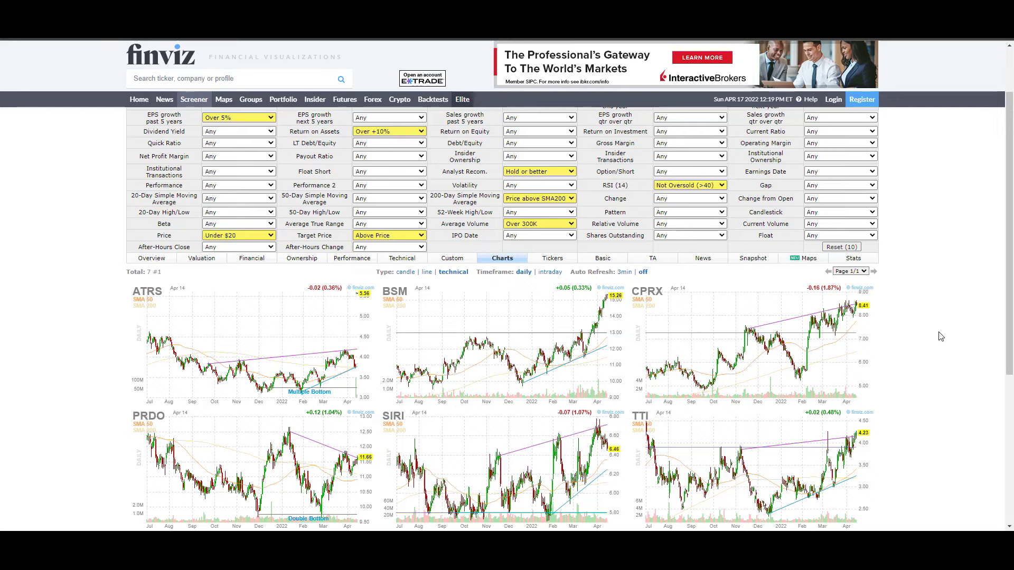
{"action": "scroll", "coordinate": [935, 331], "scroll_direction": "down", "scroll_amount": 1}
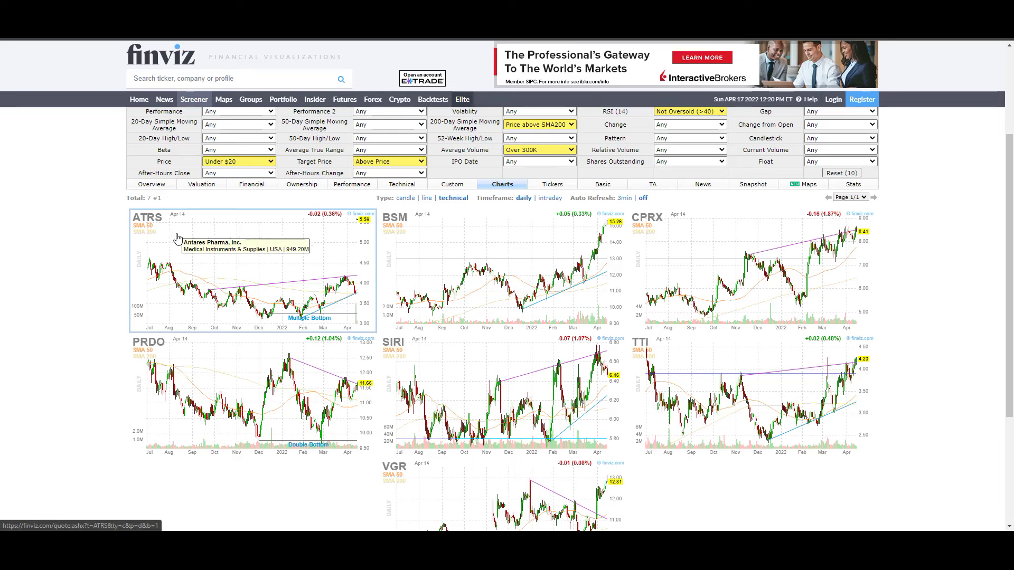
{"action": "left_click", "coordinate": [285, 267]}
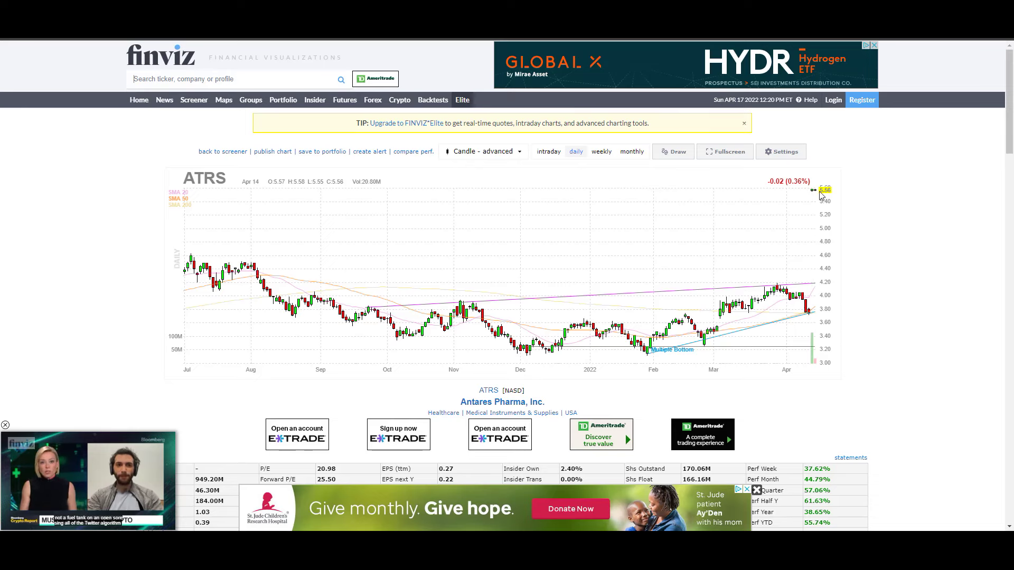
{"action": "left_click", "coordinate": [756, 490]}
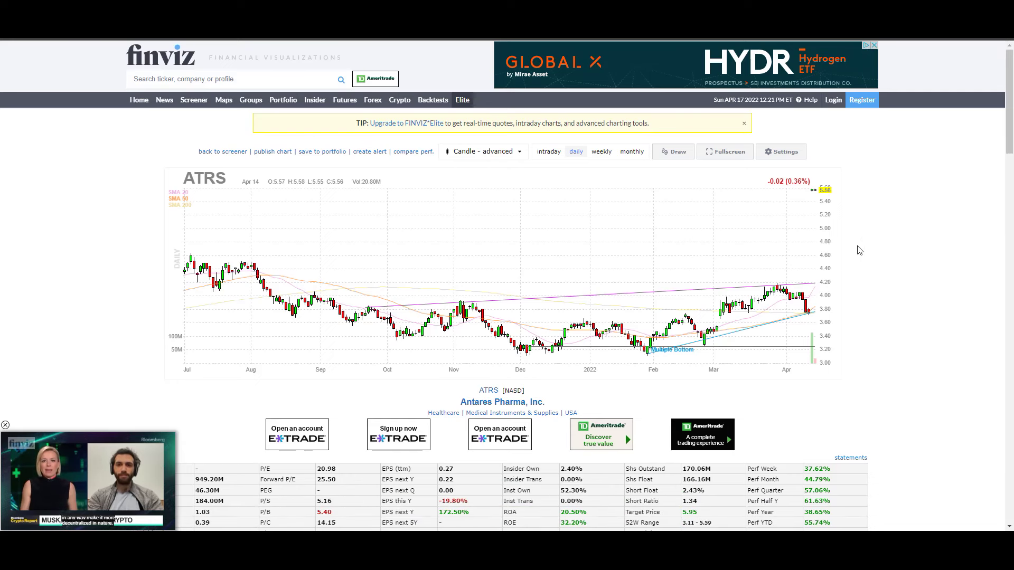
{"action": "scroll", "coordinate": [858, 250], "scroll_direction": "down", "scroll_amount": 1}
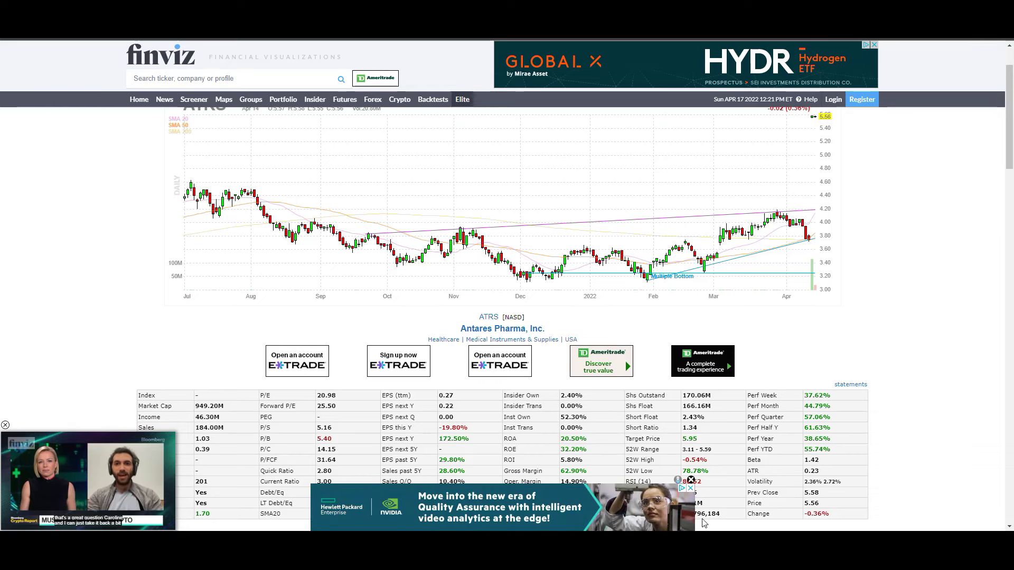
{"action": "left_click", "coordinate": [689, 488]}
{"action": "scroll", "coordinate": [960, 302], "scroll_direction": "down", "scroll_amount": 1}
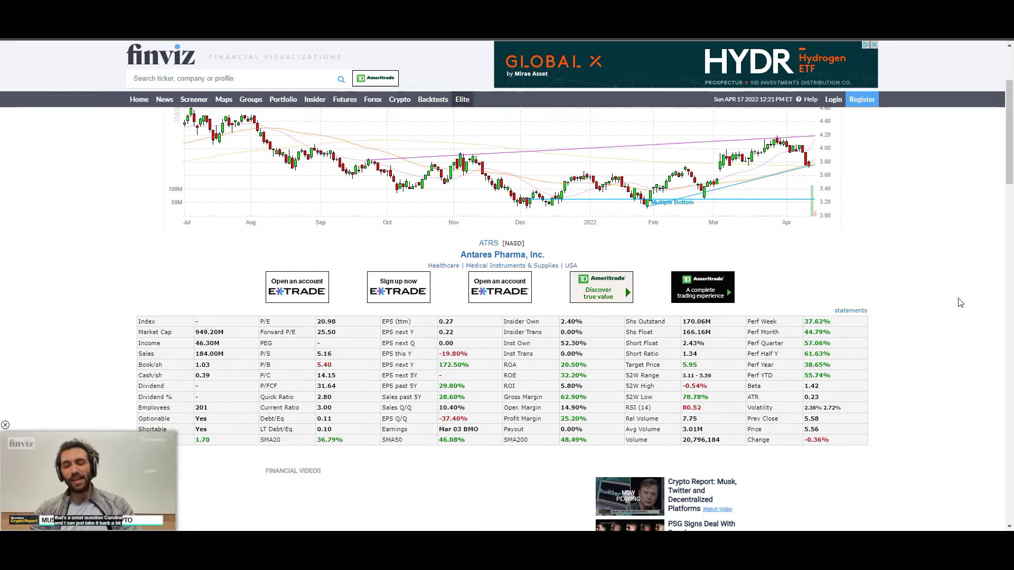
{"action": "scroll", "coordinate": [960, 299], "scroll_direction": "down", "scroll_amount": 2}
{"action": "scroll", "coordinate": [960, 296], "scroll_direction": "up", "scroll_amount": 3}
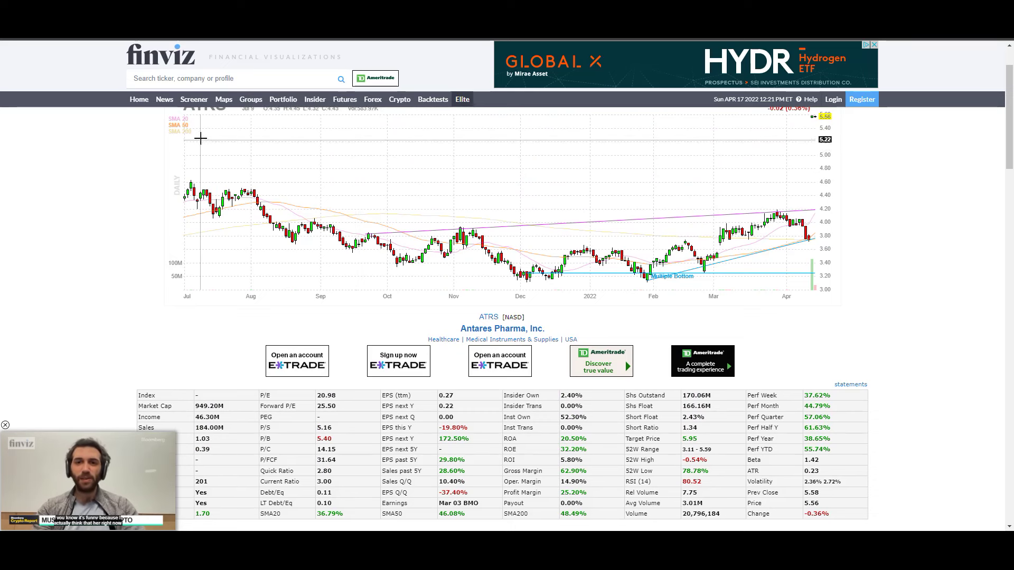
{"action": "scroll", "coordinate": [90, 181], "scroll_direction": "up", "scroll_amount": 1}
Step: Switch to the trading platform and load the Antares Pharma Inc (ATRS) chart in place of SPY
{"action": "key", "text": "alt+Tab"}
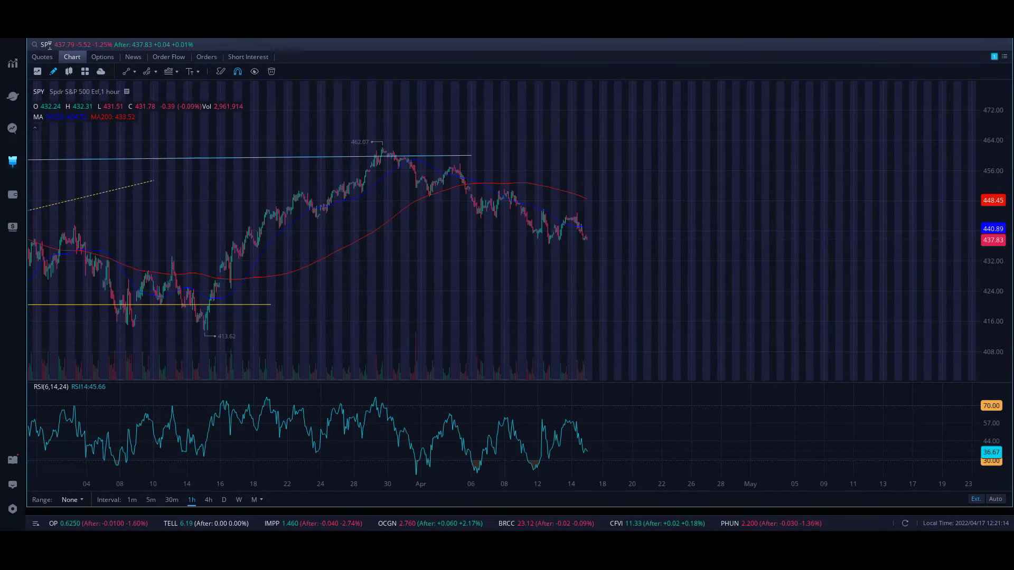
{"action": "left_click", "coordinate": [48, 46]}
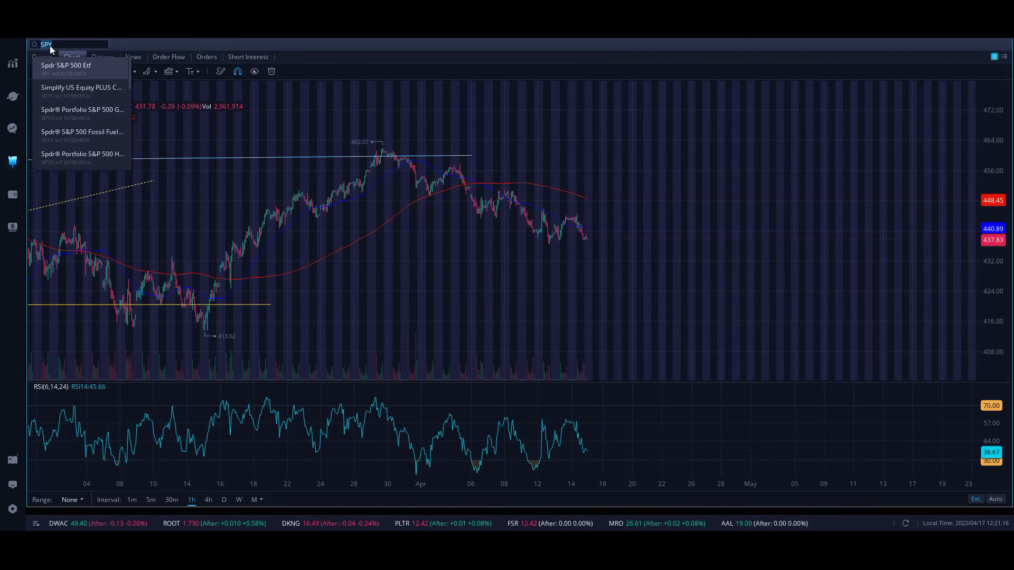
{"action": "type", "text": "atrs"}
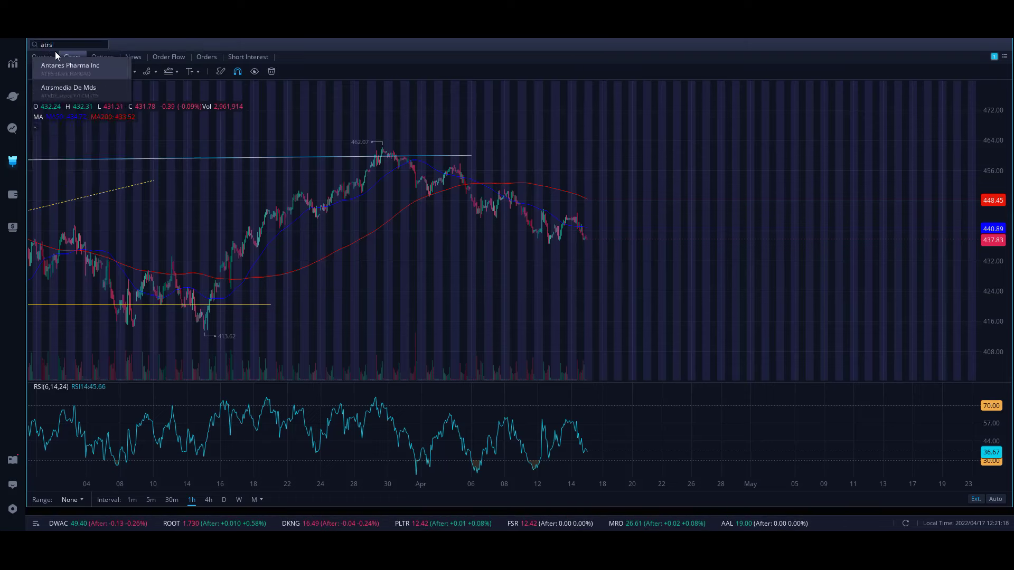
{"action": "left_click", "coordinate": [43, 69]}
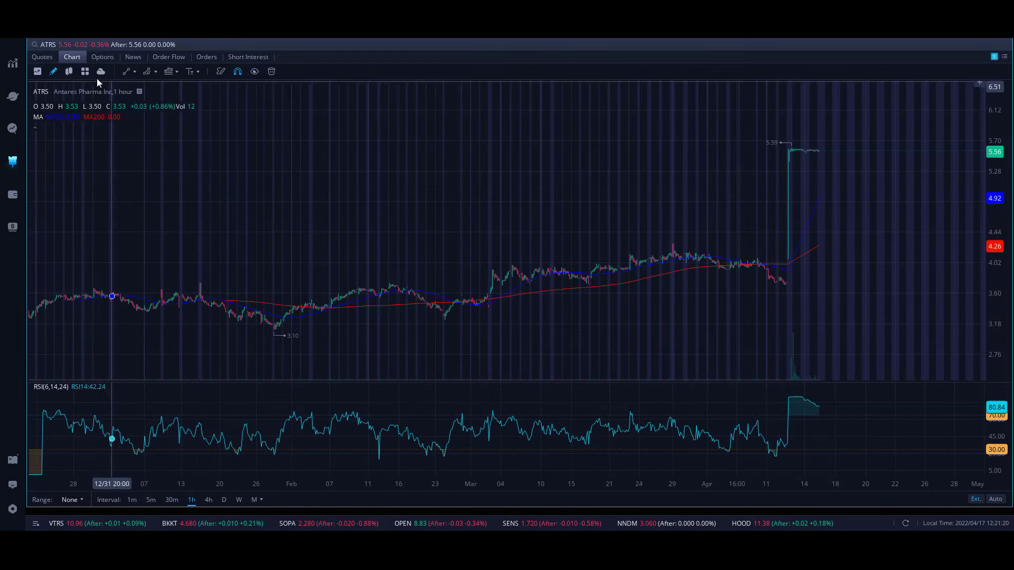
Step: Open the ATRS news and read the Yahoo Finance article on Halozyme's acquisition of Antares
{"action": "left_click", "coordinate": [132, 58]}
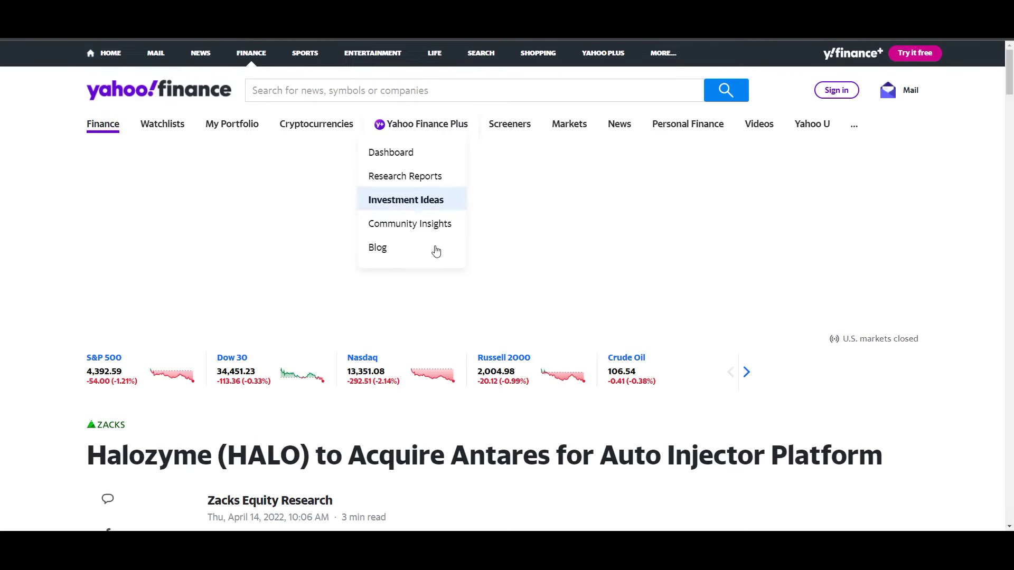
{"action": "scroll", "coordinate": [445, 335], "scroll_direction": "down", "scroll_amount": 7}
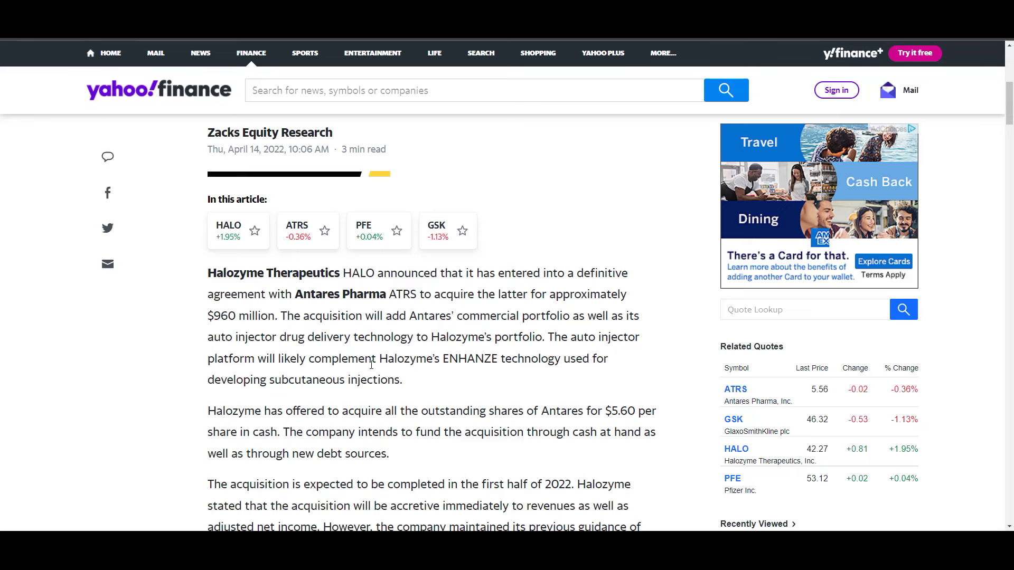
{"action": "scroll", "coordinate": [375, 372], "scroll_direction": "down", "scroll_amount": 1}
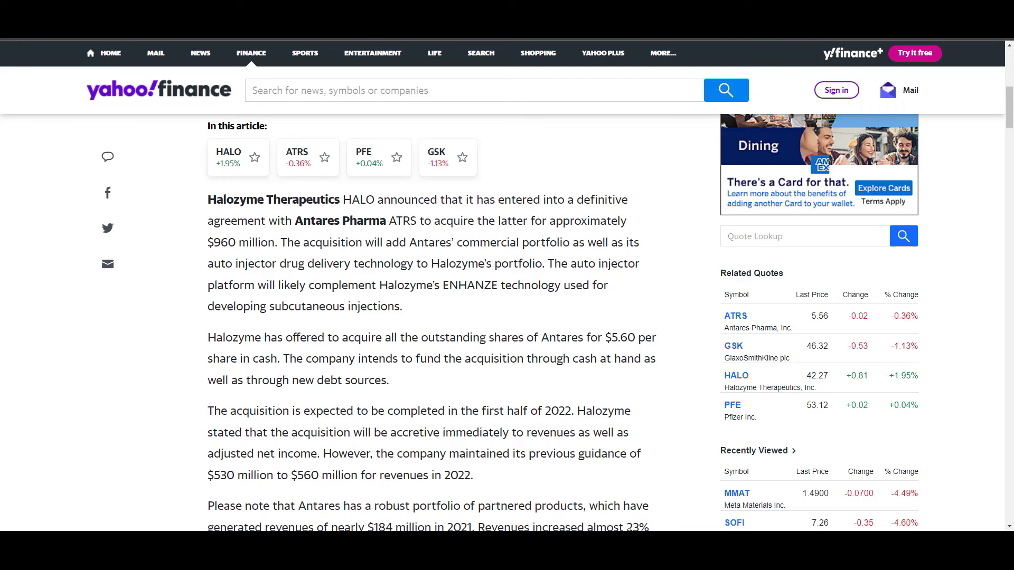
Step: Return to the ATRS chart in the trading platform and set its interval to daily (D)
{"action": "key", "text": "alt+Tab"}
{"action": "left_click", "coordinate": [72, 57]}
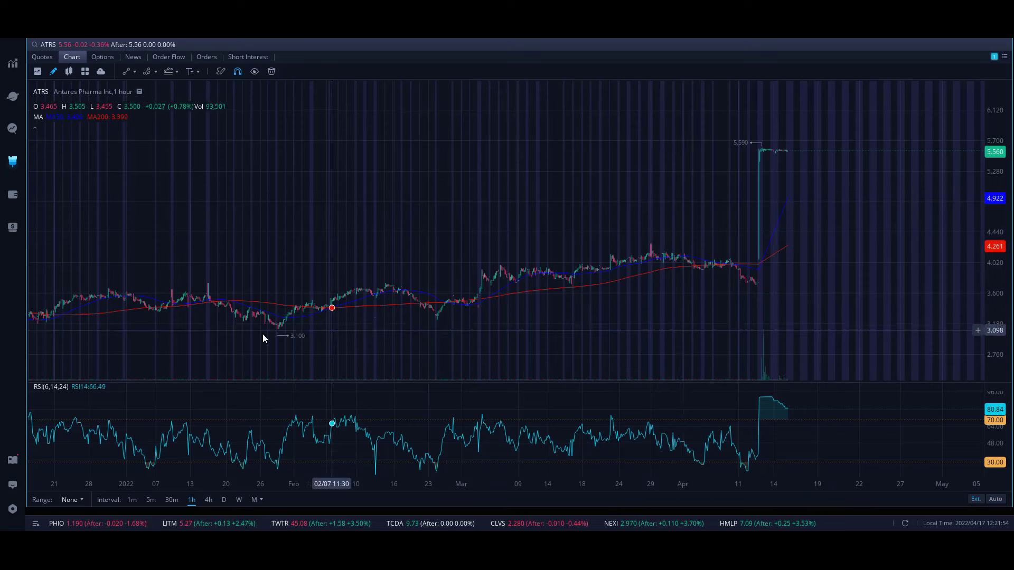
{"action": "left_click", "coordinate": [223, 500]}
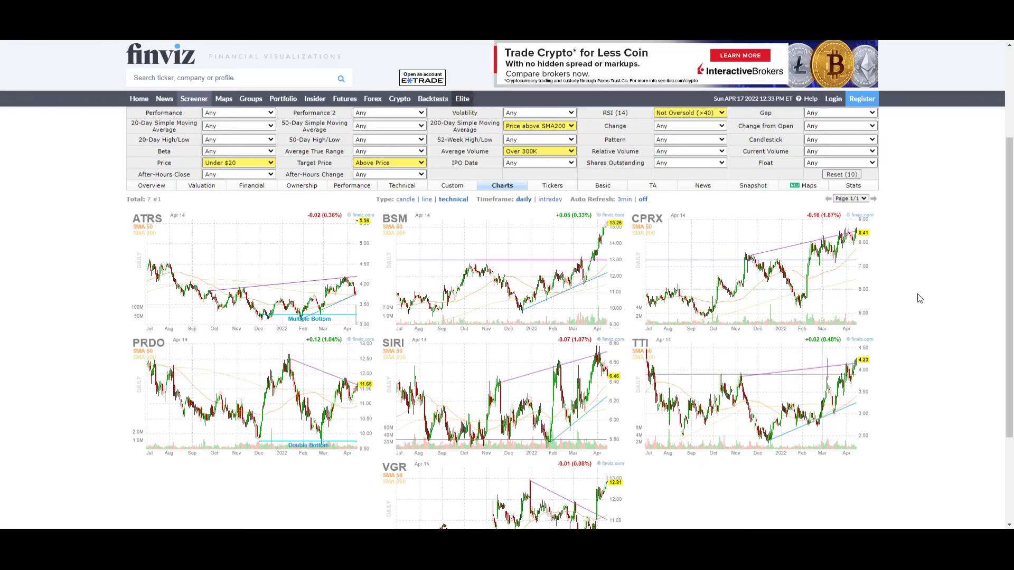
Step: Open the BSM stock page from the screener results, and review BSM's chart and news headlines in the trading platform
{"action": "left_click", "coordinate": [431, 243]}
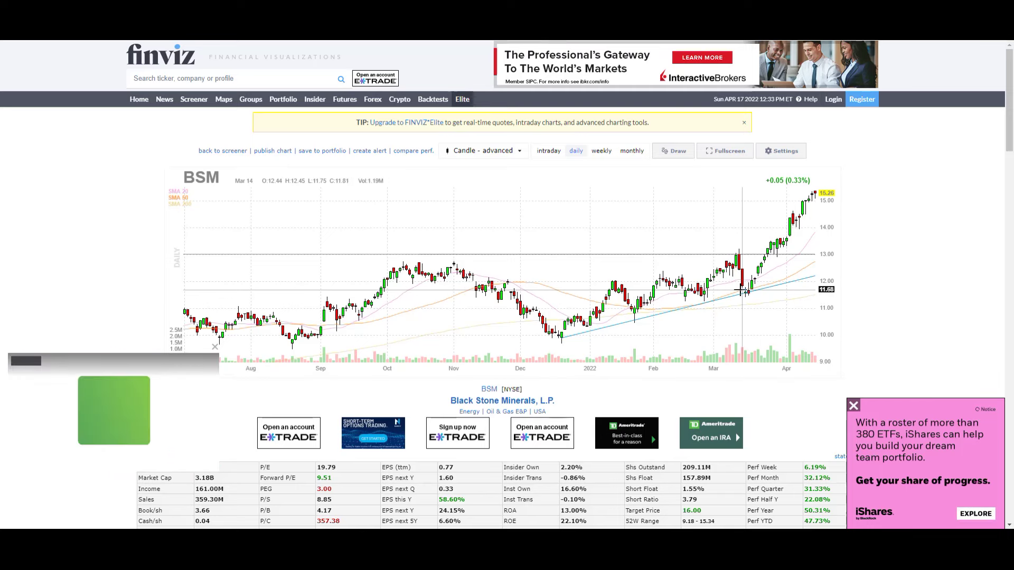
{"action": "left_click", "coordinate": [133, 79]}
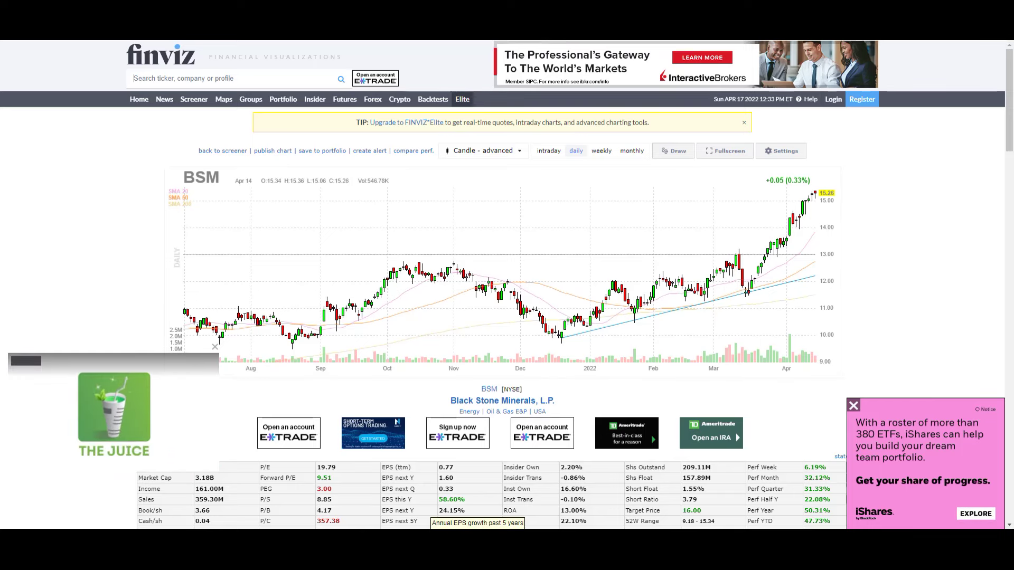
{"action": "key", "text": "alt+Tab"}
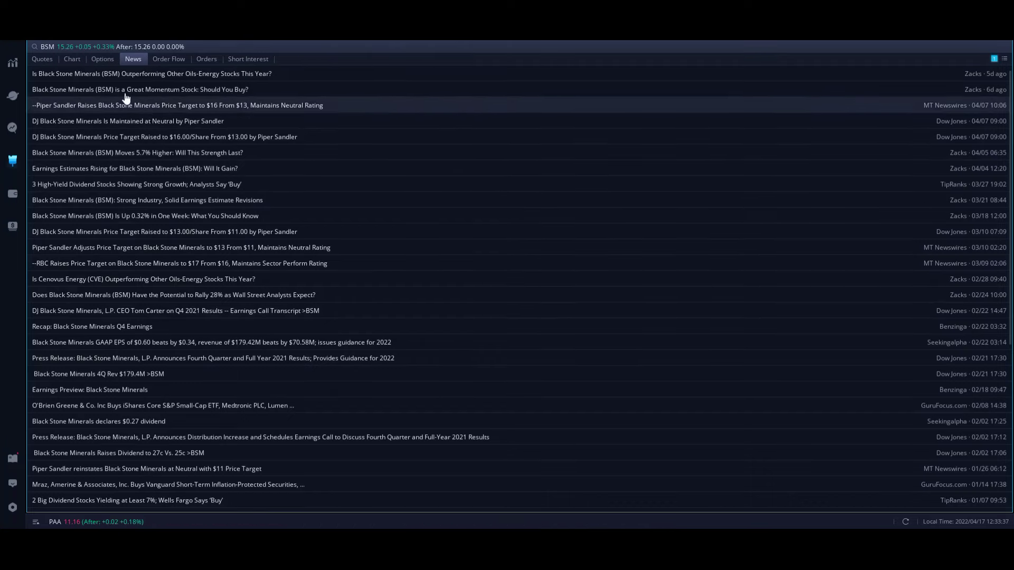
{"action": "left_click", "coordinate": [71, 62]}
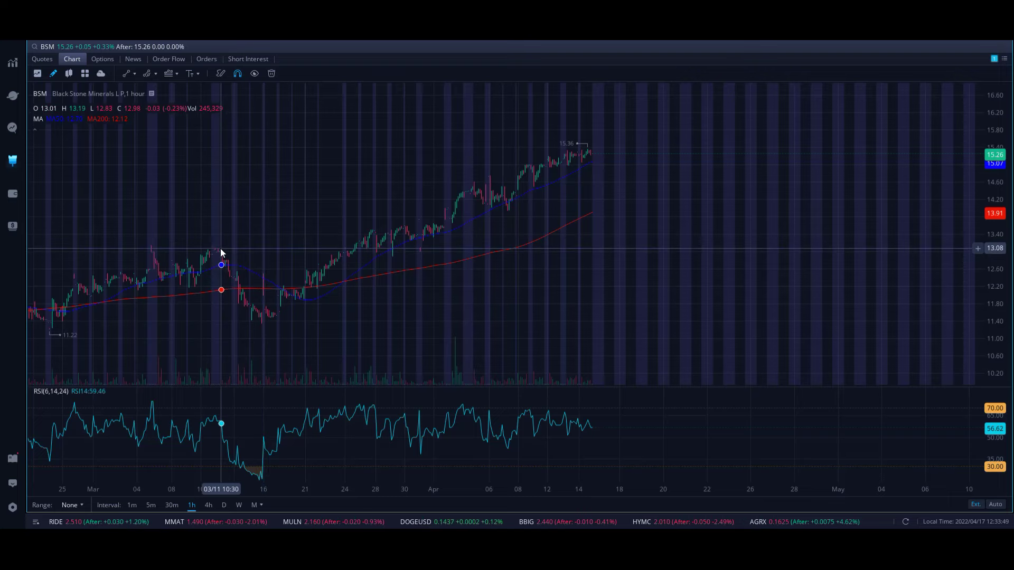
{"action": "left_click", "coordinate": [133, 60]}
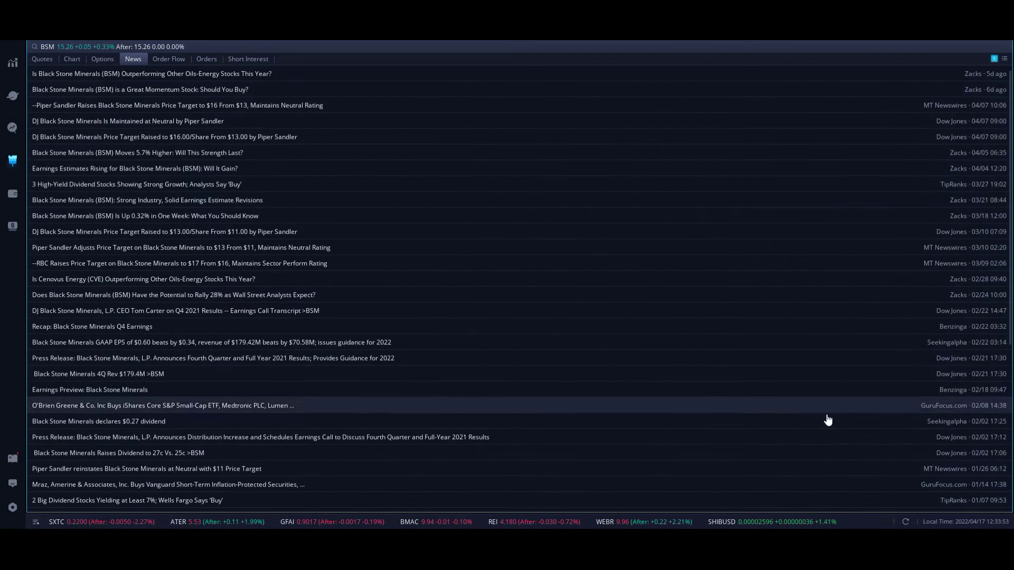
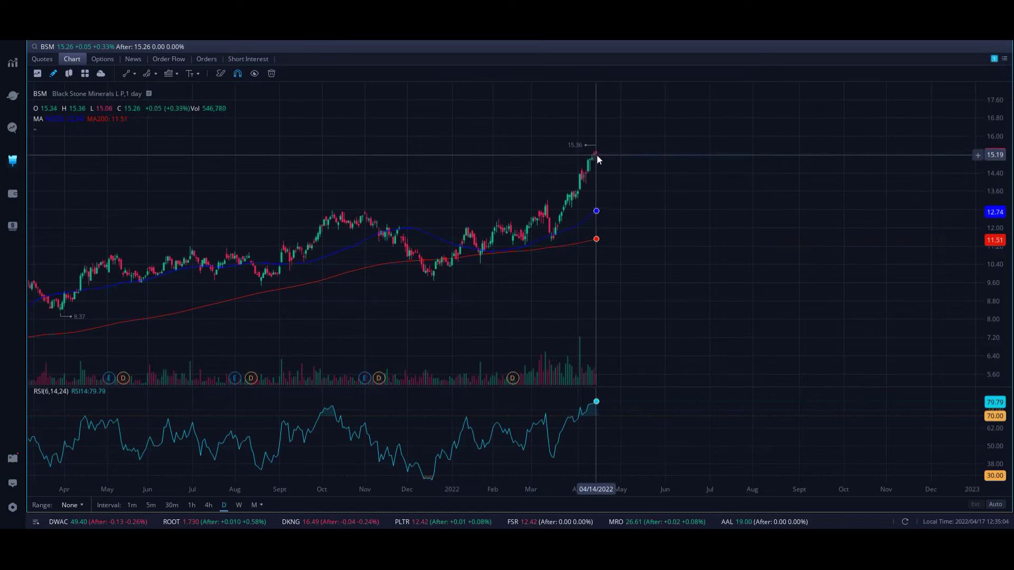
Step: Examine the long-term price trend, moving averages and RSI on BSM's daily chart
{"action": "scroll", "coordinate": [599, 155], "scroll_direction": "down", "scroll_amount": 6}
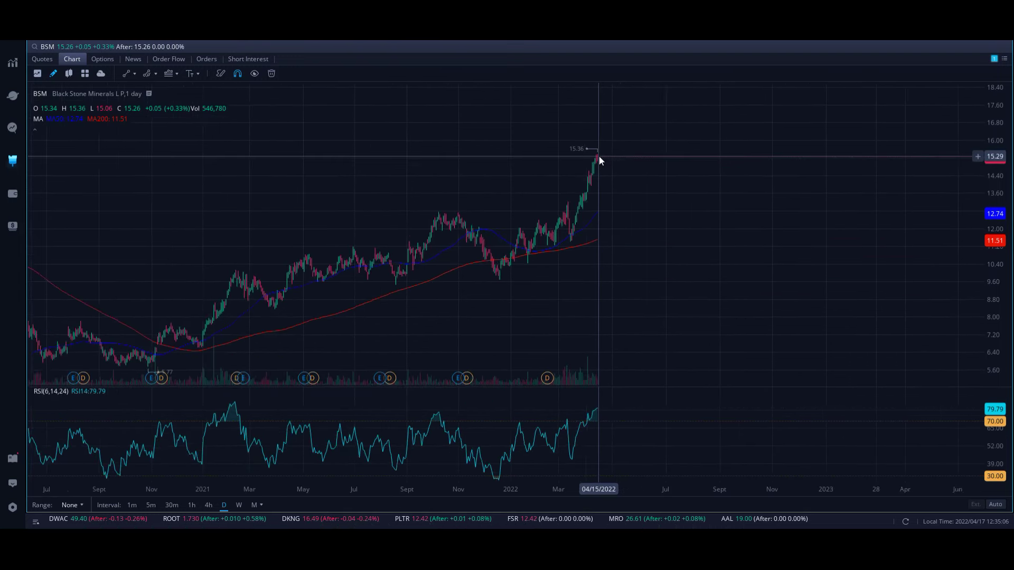
{"action": "left_click_drag", "start_coordinate": [617, 158], "coordinate": [833, 184]}
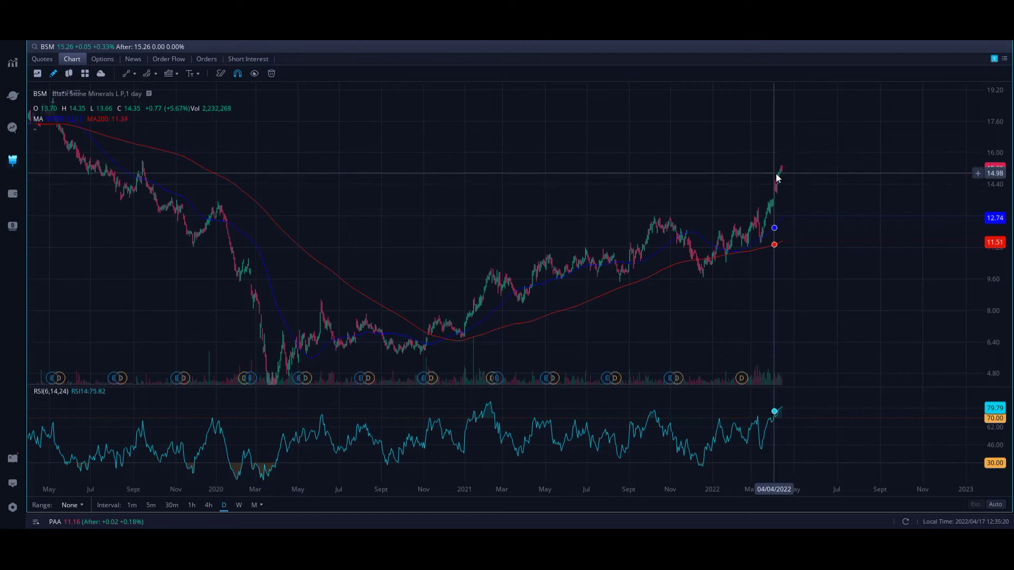
{"action": "scroll", "coordinate": [803, 185], "scroll_direction": "up", "scroll_amount": 8}
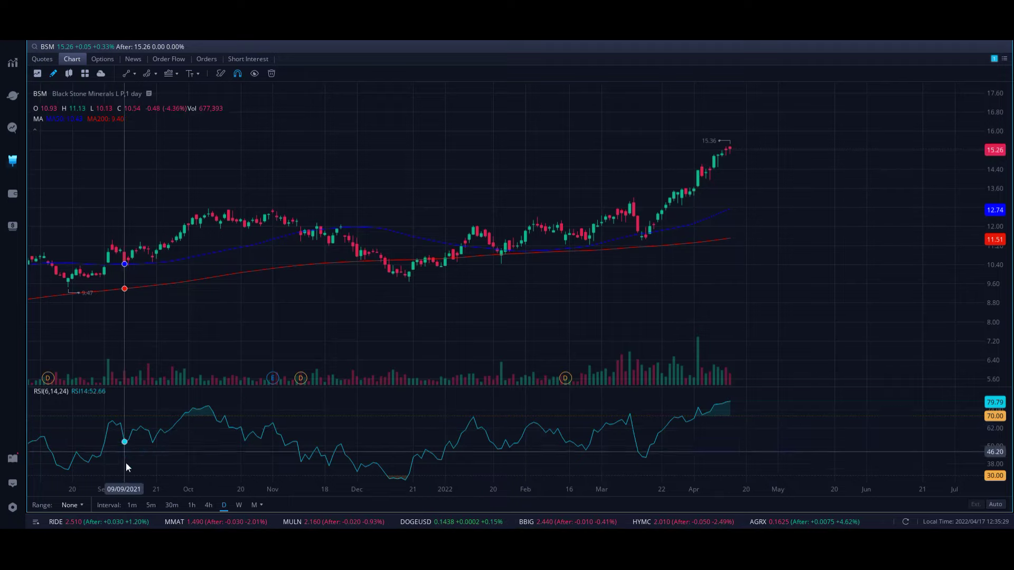
{"action": "scroll", "coordinate": [124, 464], "scroll_direction": "down", "scroll_amount": 5}
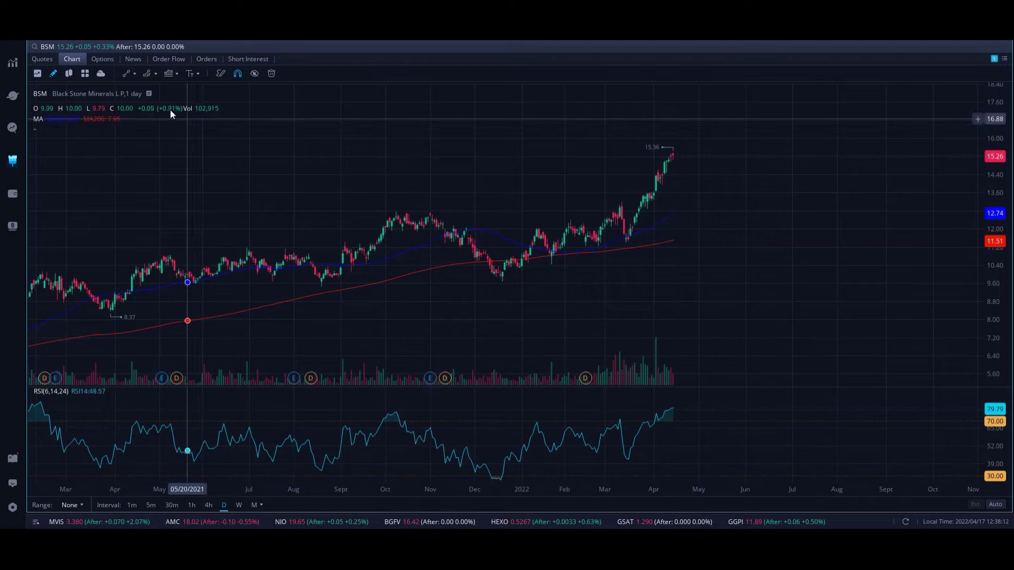
{"action": "left_click", "coordinate": [171, 75]}
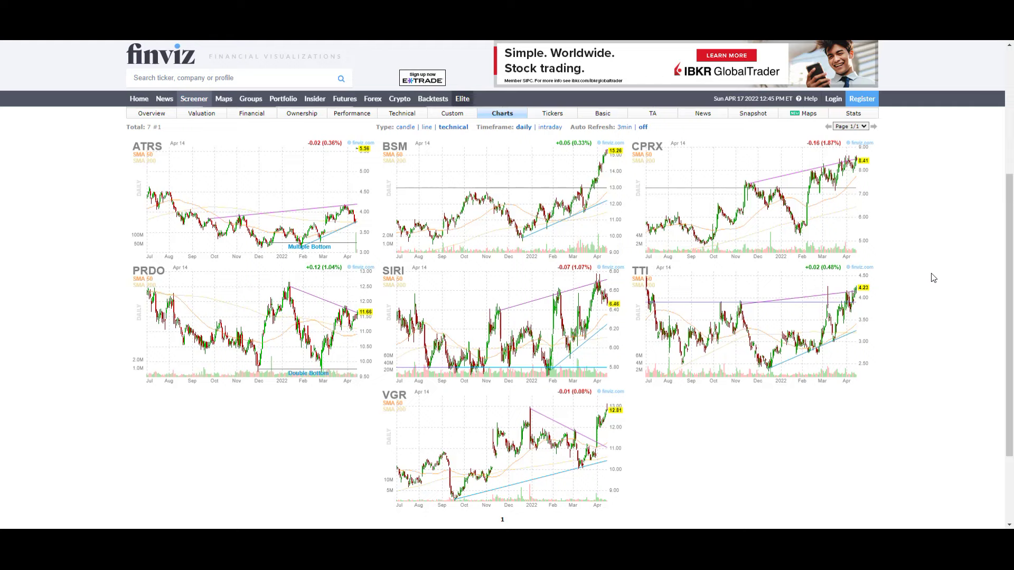
Step: Open the CPRX stock page from the screener's chart results
{"action": "left_click", "coordinate": [745, 170]}
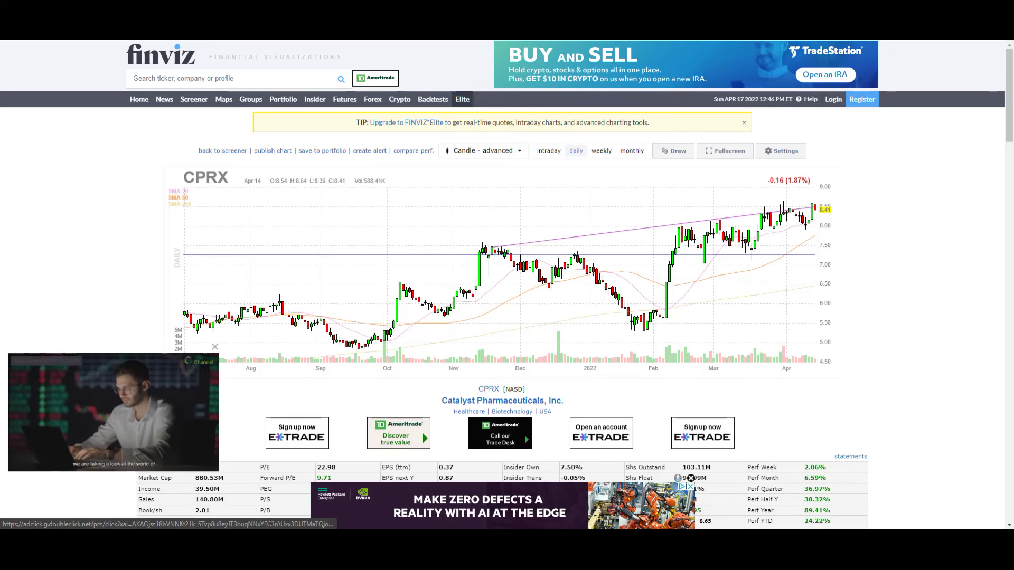
Step: Switch to the trading platform and draw a rising trend line on CPRX's daily chart from the mid-December low to beneath the late-March prices
{"action": "key", "text": "alt+Tab"}
{"action": "left_click_drag", "start_coordinate": [523, 294], "coordinate": [713, 310]}
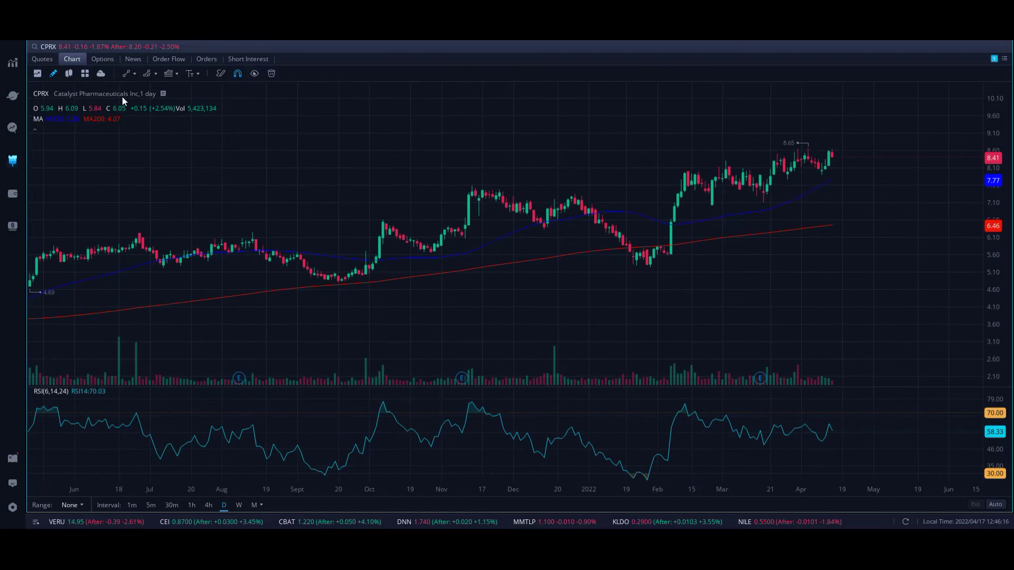
{"action": "left_click", "coordinate": [127, 76]}
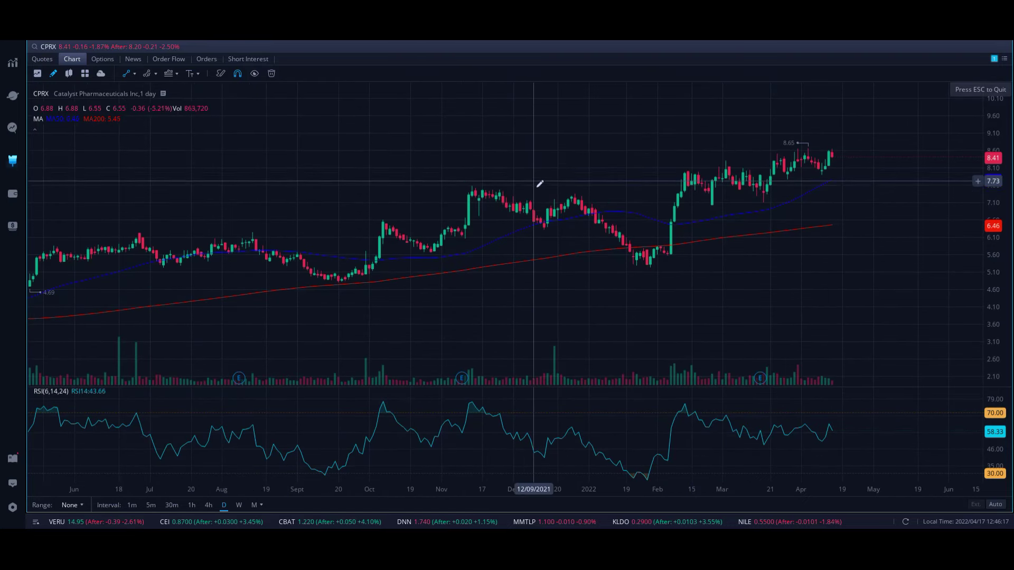
{"action": "left_click", "coordinate": [544, 226]}
{"action": "left_click", "coordinate": [787, 198]}
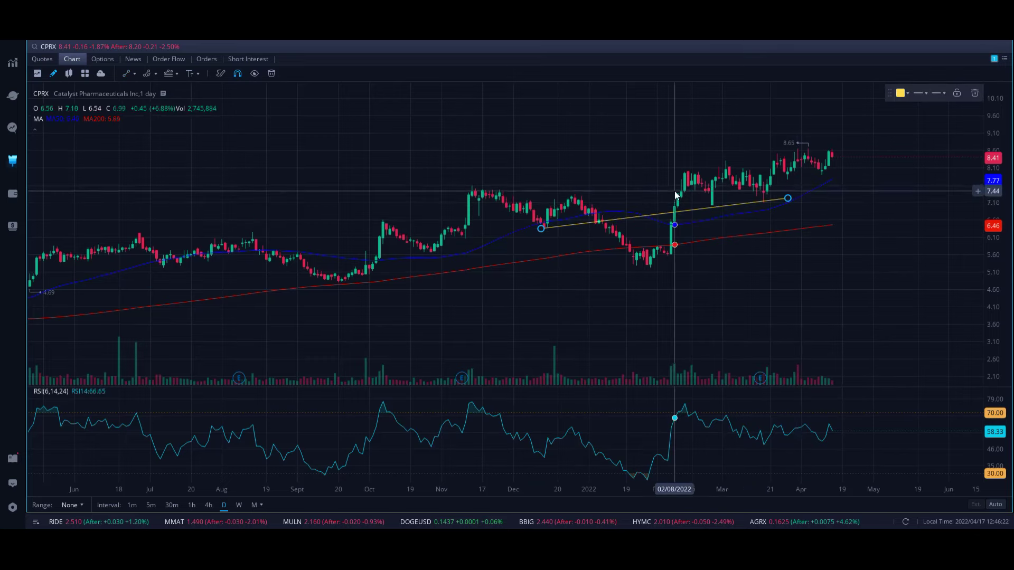
Step: Draw an upper trend line from CPRX's early October high past the April highs, and a steeper support line from early February to early May
{"action": "left_click", "coordinate": [129, 77]}
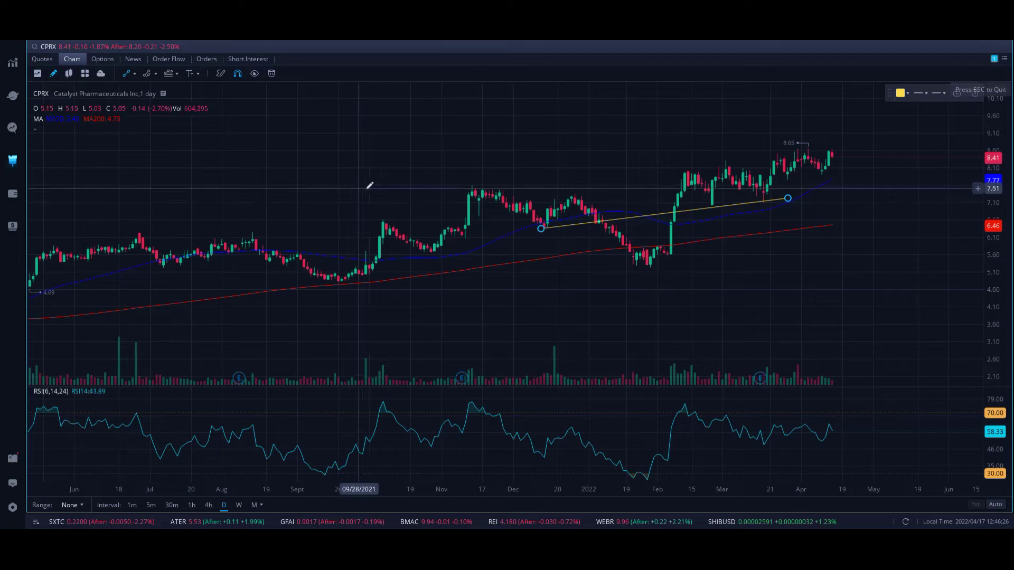
{"action": "left_click", "coordinate": [383, 219]}
{"action": "left_click", "coordinate": [846, 136]}
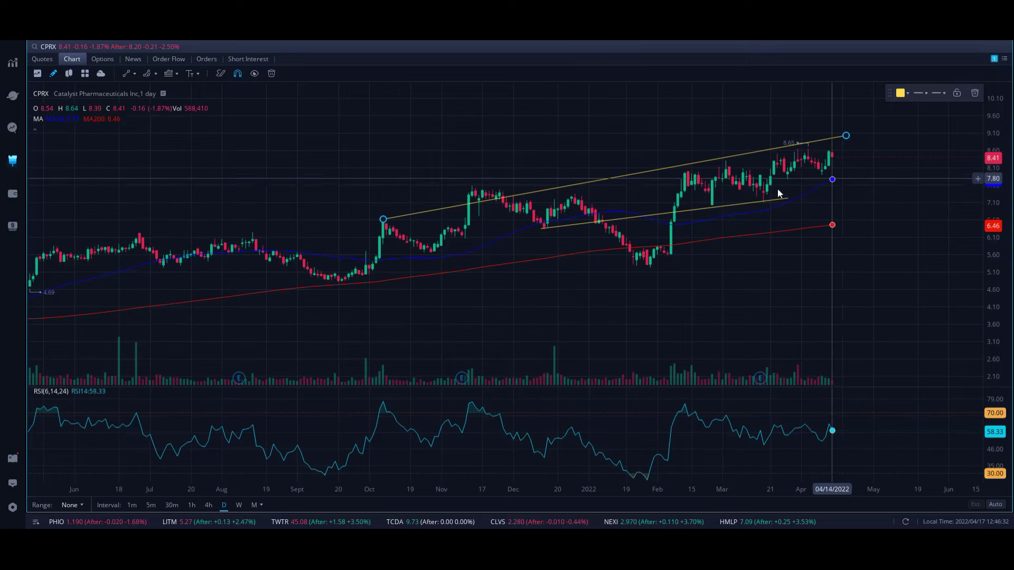
{"action": "left_click", "coordinate": [129, 76]}
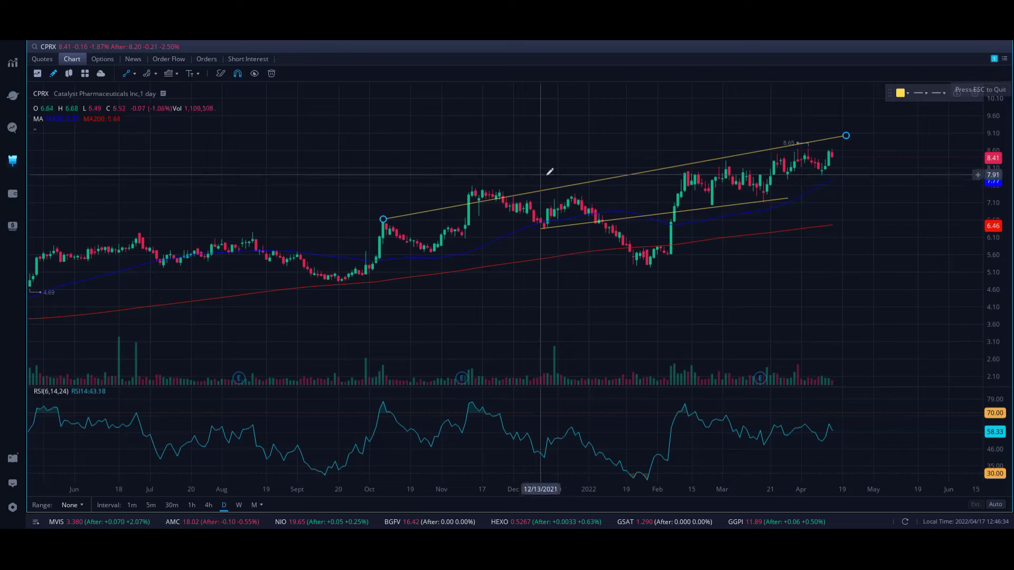
{"action": "mouse_move", "coordinate": [676, 222]}
{"action": "left_mouse_down"}
{"action": "mouse_move", "coordinate": [878, 149]}
{"action": "mouse_move", "coordinate": [880, 160]}
{"action": "left_mouse_up"}
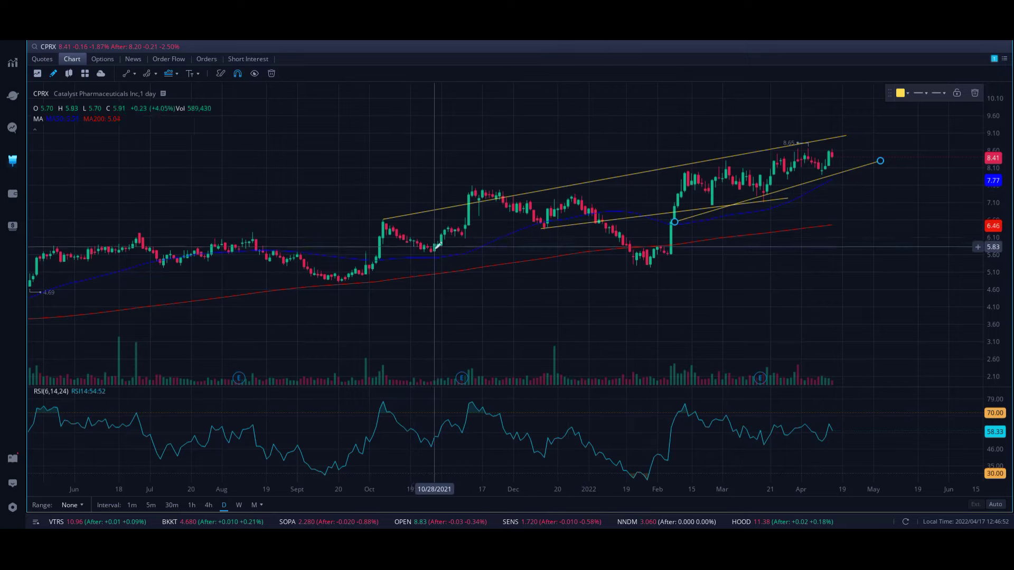
Step: Draw a Fibonacci Extension on CPRX from the September low at about 4.81 through the mid-November high to the late January low at about 5.24
{"action": "left_click", "coordinate": [340, 281]}
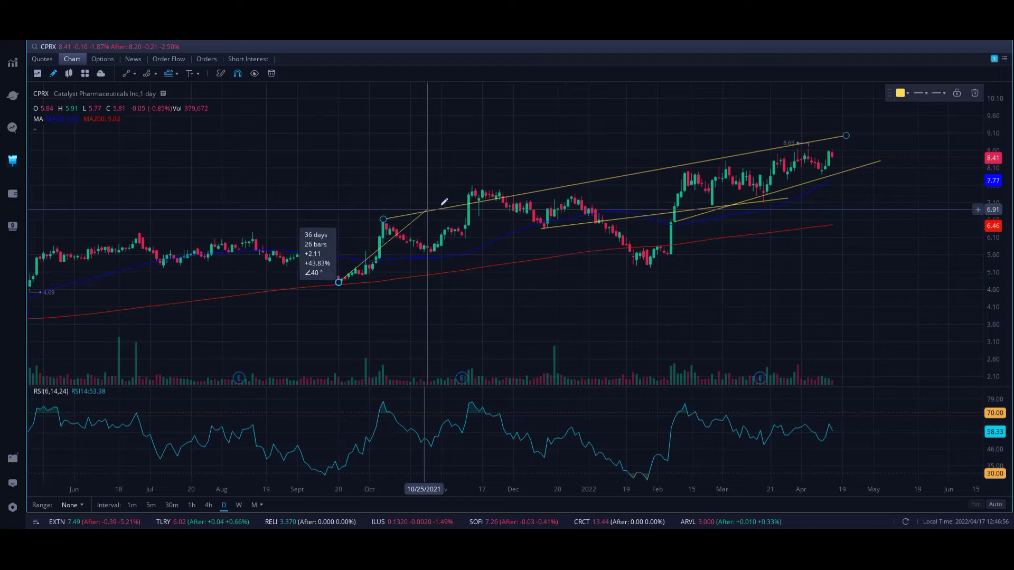
{"action": "left_click", "coordinate": [472, 187]}
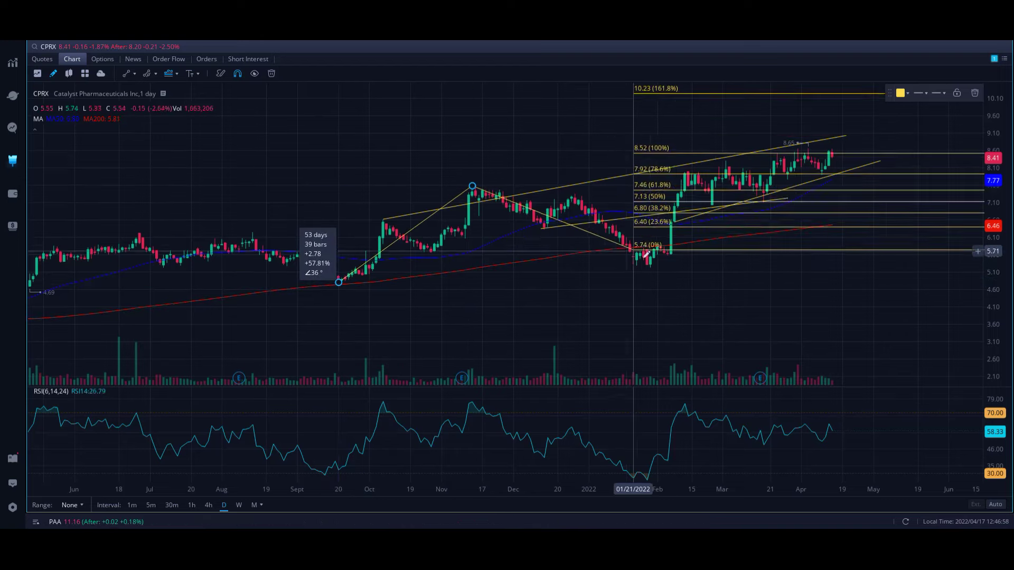
{"action": "left_click", "coordinate": [652, 267]}
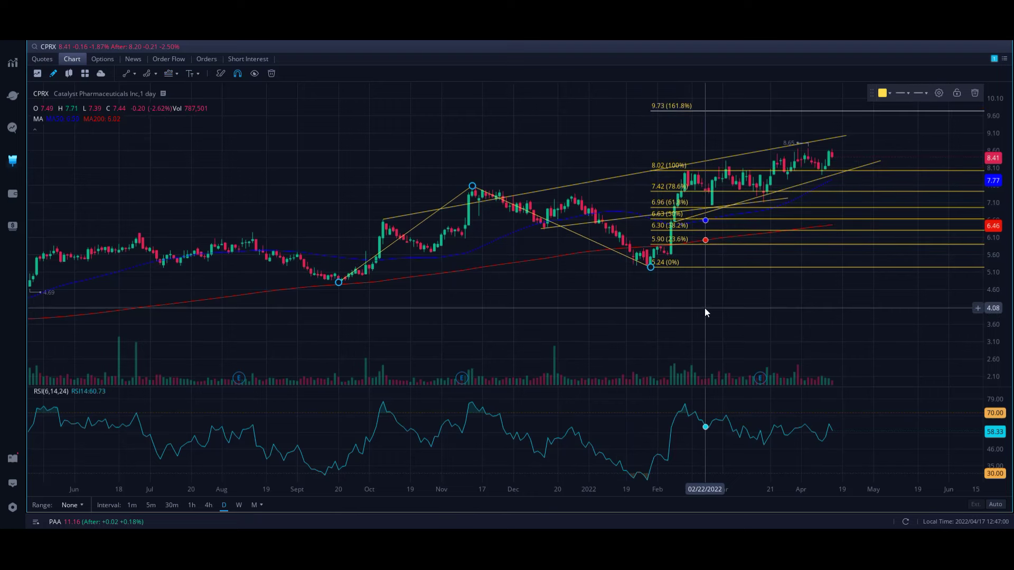
{"action": "scroll", "coordinate": [702, 306], "scroll_direction": "down", "scroll_amount": 2}
{"action": "left_click_drag", "start_coordinate": [713, 299], "coordinate": [543, 302]}
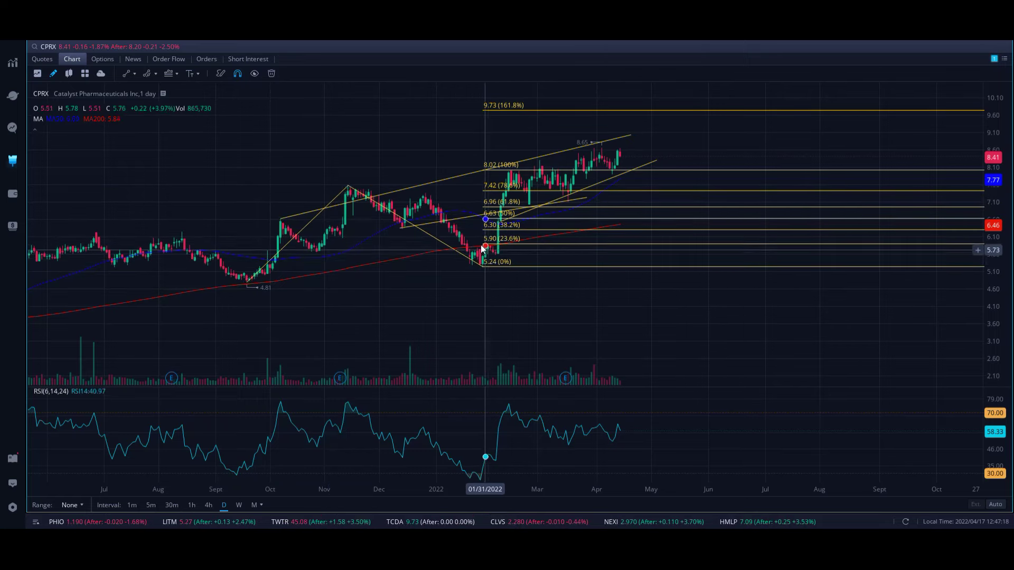
{"action": "scroll", "coordinate": [486, 268], "scroll_direction": "up", "scroll_amount": 5}
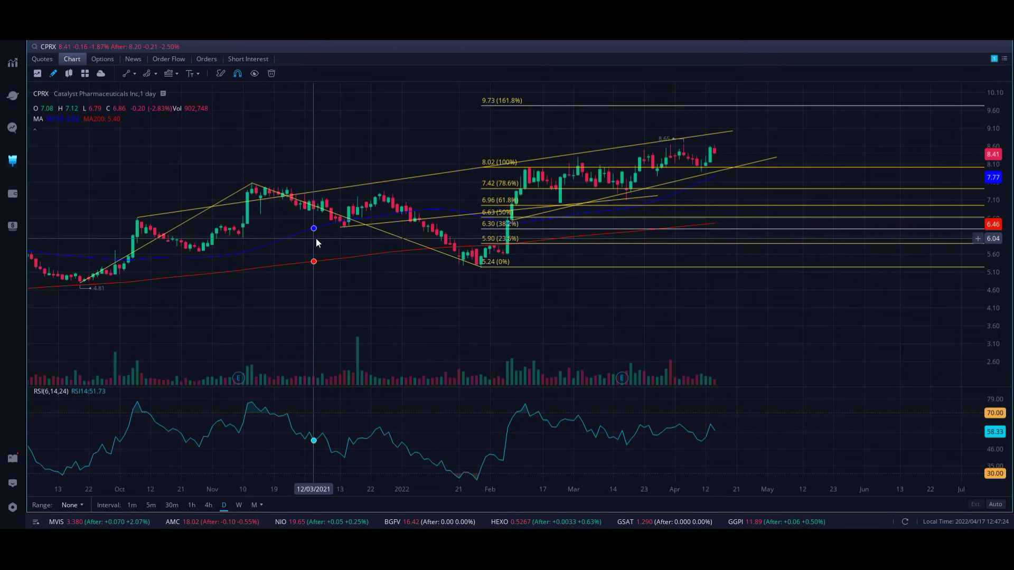
Step: Delete the upper trend line and the steeper February support line from the CPRX chart, and review the price against the extension levels
{"action": "left_click", "coordinate": [318, 191]}
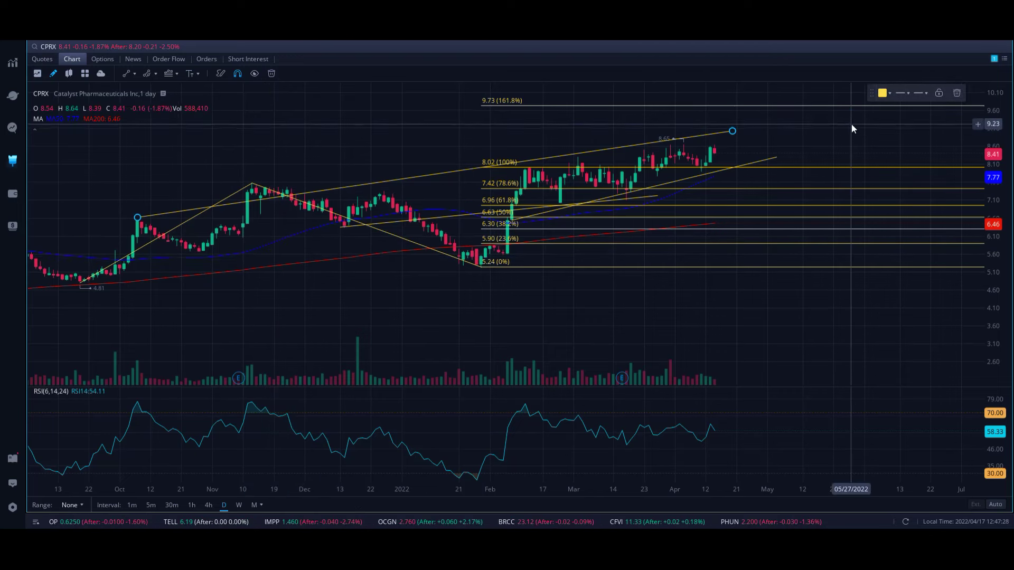
{"action": "left_click", "coordinate": [956, 93]}
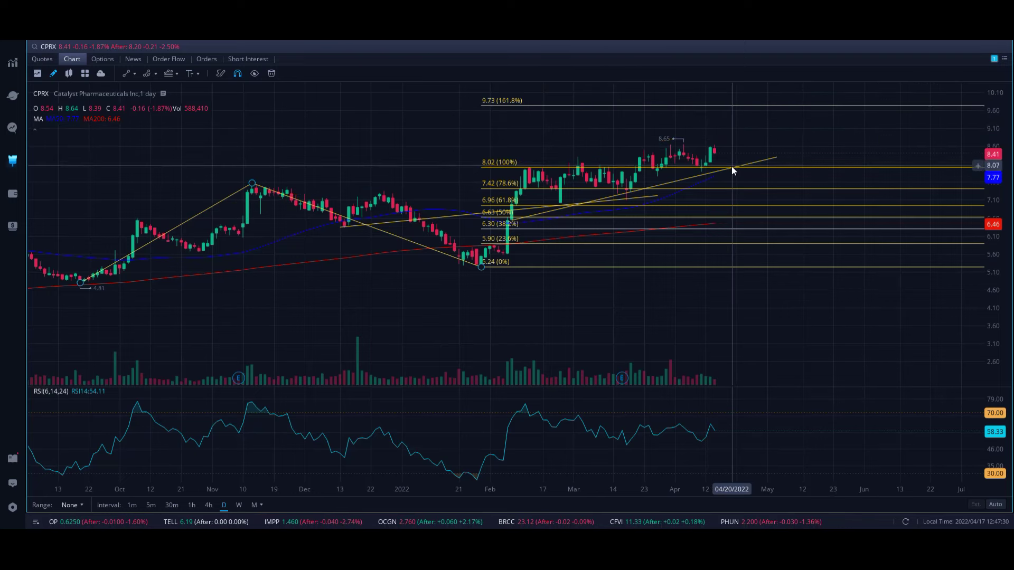
{"action": "scroll", "coordinate": [730, 166], "scroll_direction": "down", "scroll_amount": 3}
{"action": "left_click", "coordinate": [755, 159]}
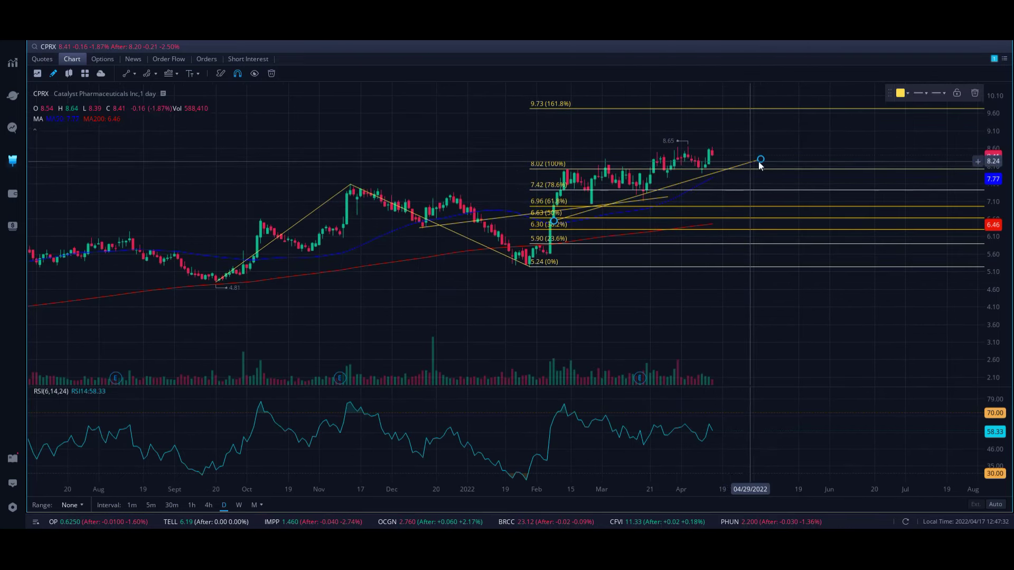
{"action": "left_click", "coordinate": [975, 94]}
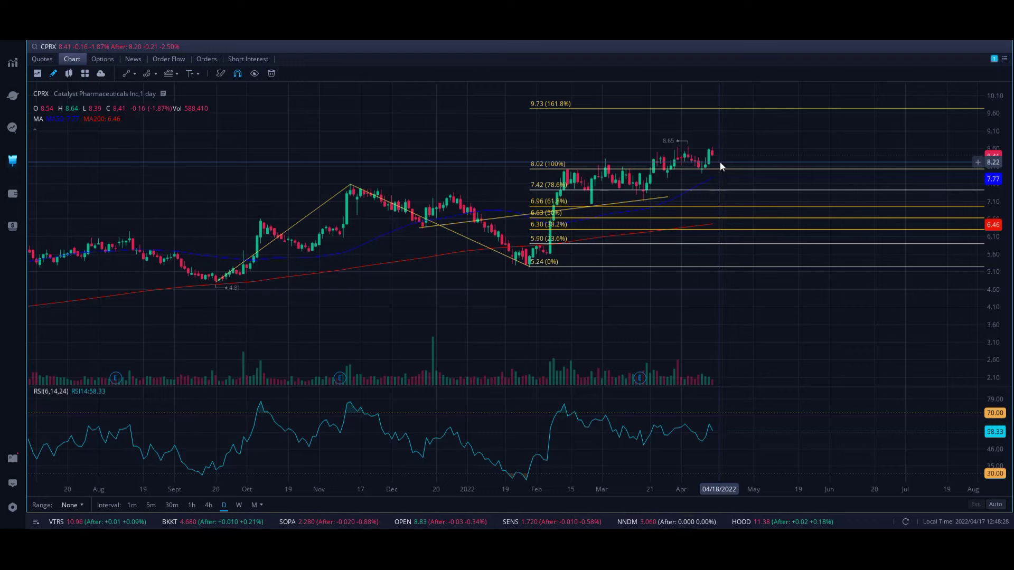
{"action": "left_click", "coordinate": [536, 189]}
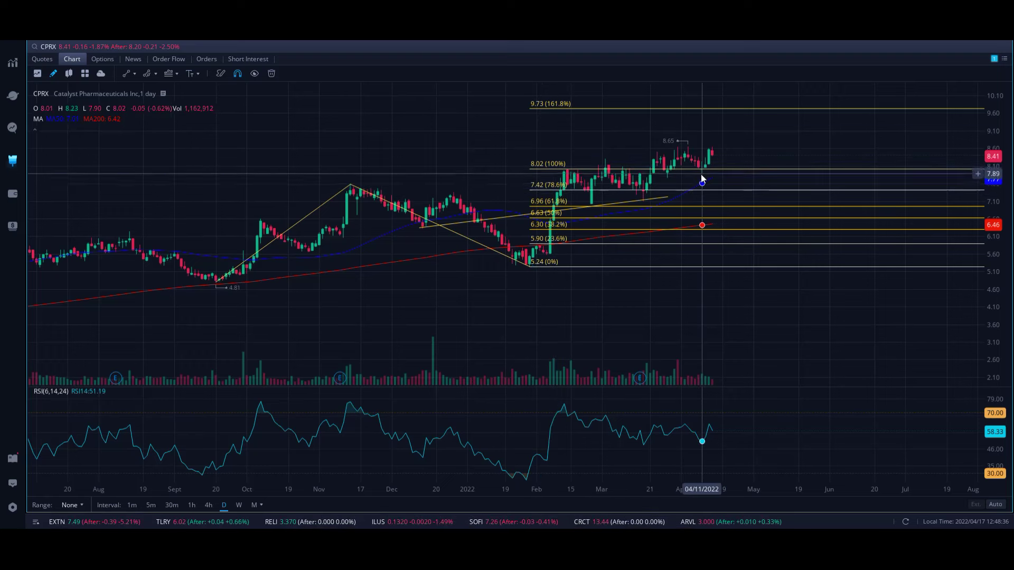
{"action": "left_click_drag", "start_coordinate": [701, 177], "coordinate": [701, 185]}
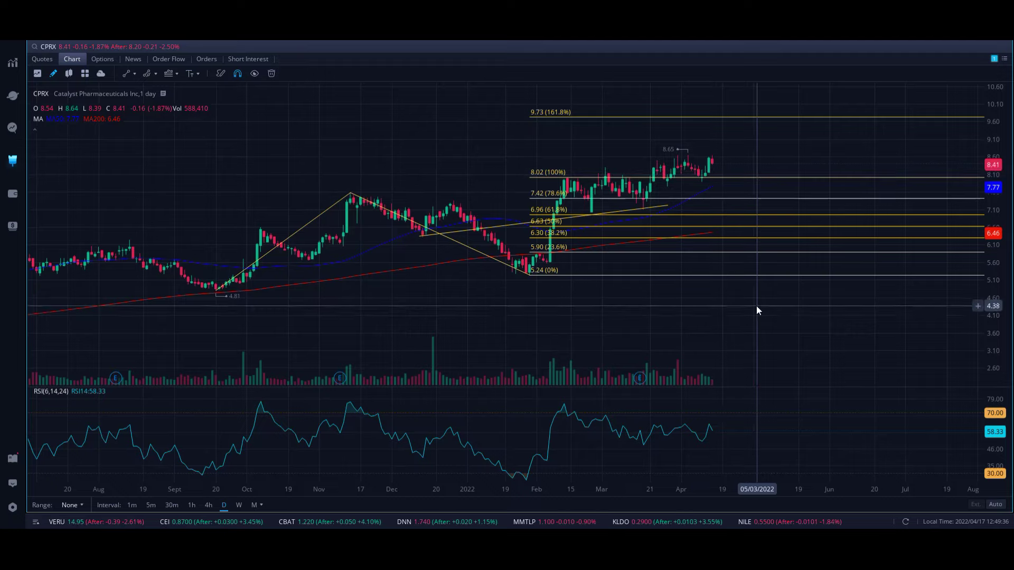
Step: Return to the screener's chart results, open the SIRI stock page, dismiss the banner ad and review the stock's fundamentals
{"action": "key", "text": "alt+Tab"}
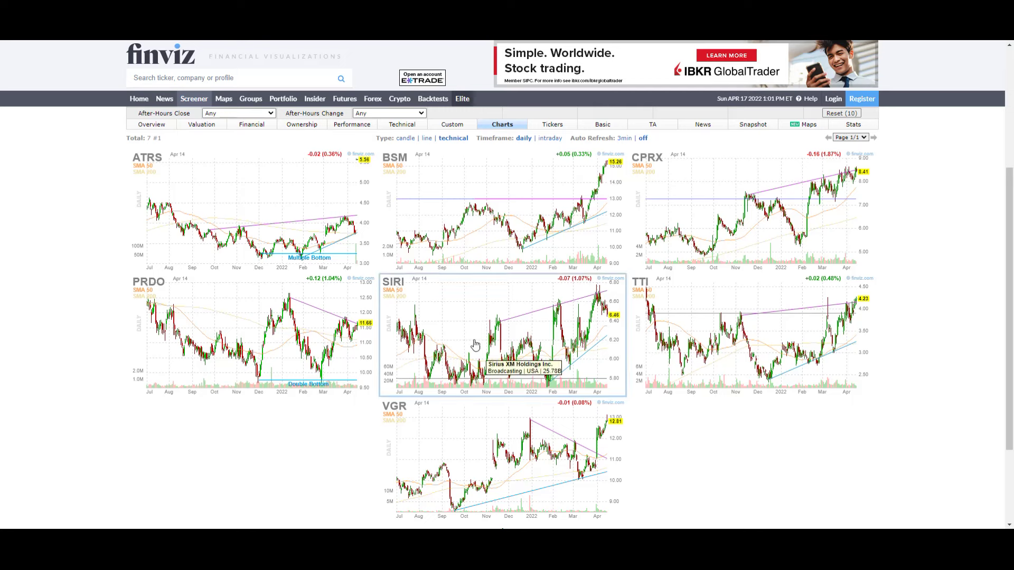
{"action": "left_click", "coordinate": [459, 320]}
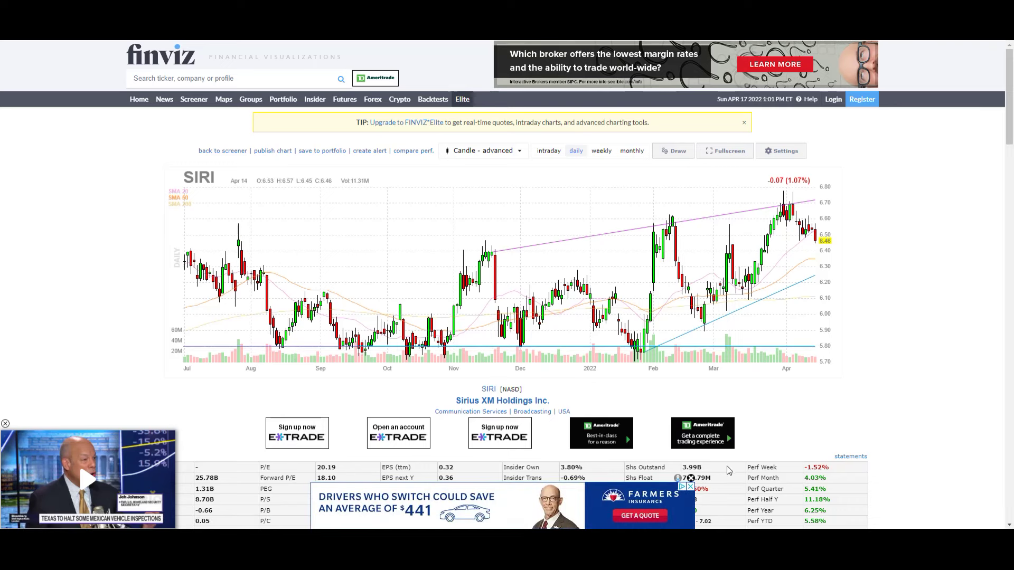
{"action": "left_click", "coordinate": [690, 479]}
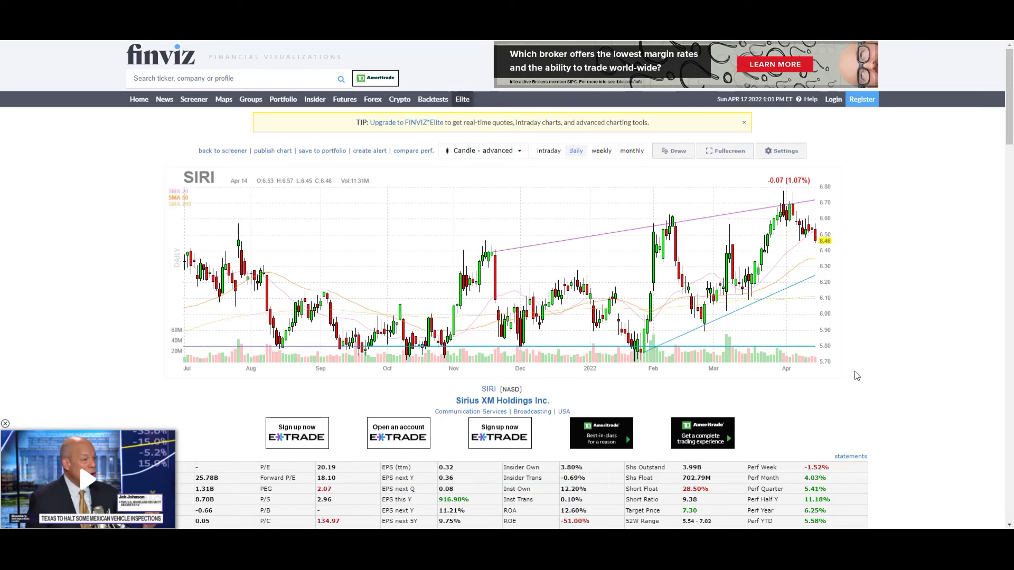
{"action": "scroll", "coordinate": [857, 376], "scroll_direction": "down", "scroll_amount": 3}
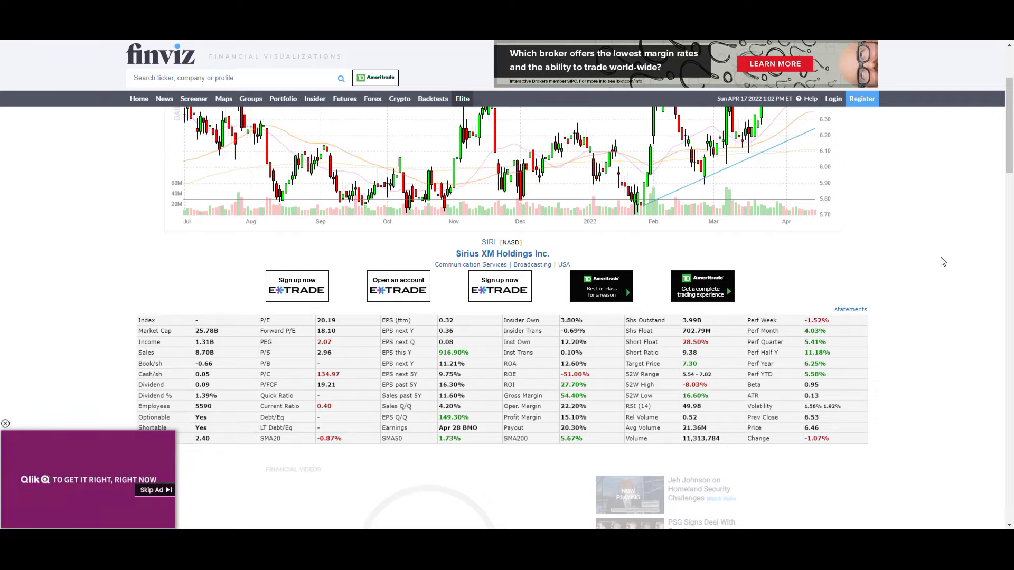
{"action": "scroll", "coordinate": [943, 261], "scroll_direction": "up", "scroll_amount": 3}
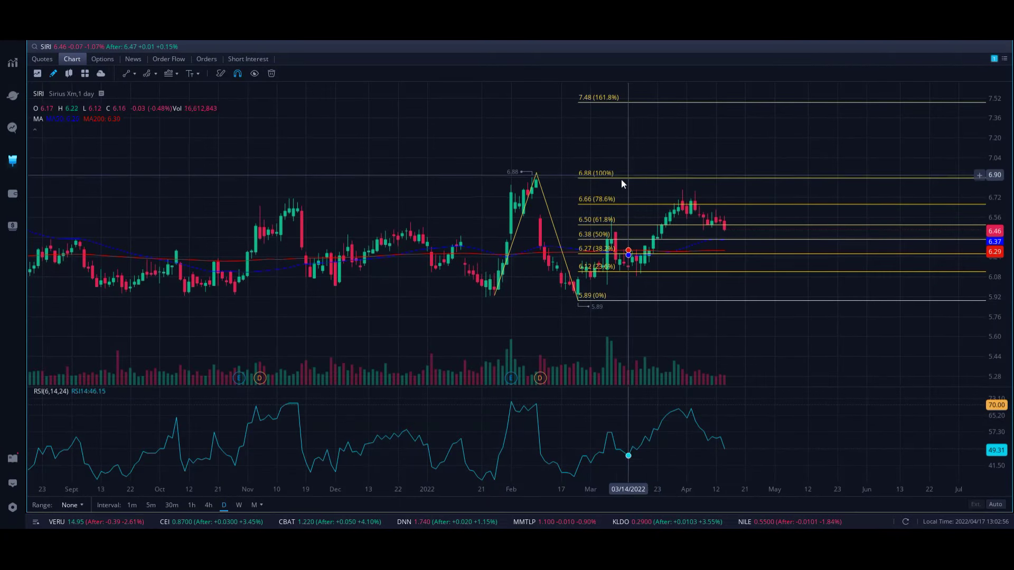
Step: Delete the existing Fibonacci Extension from SIRI's daily chart in the trading platform
{"action": "scroll", "coordinate": [464, 129], "scroll_direction": "up", "scroll_amount": 1}
{"action": "scroll", "coordinate": [464, 129], "scroll_direction": "down", "scroll_amount": 1}
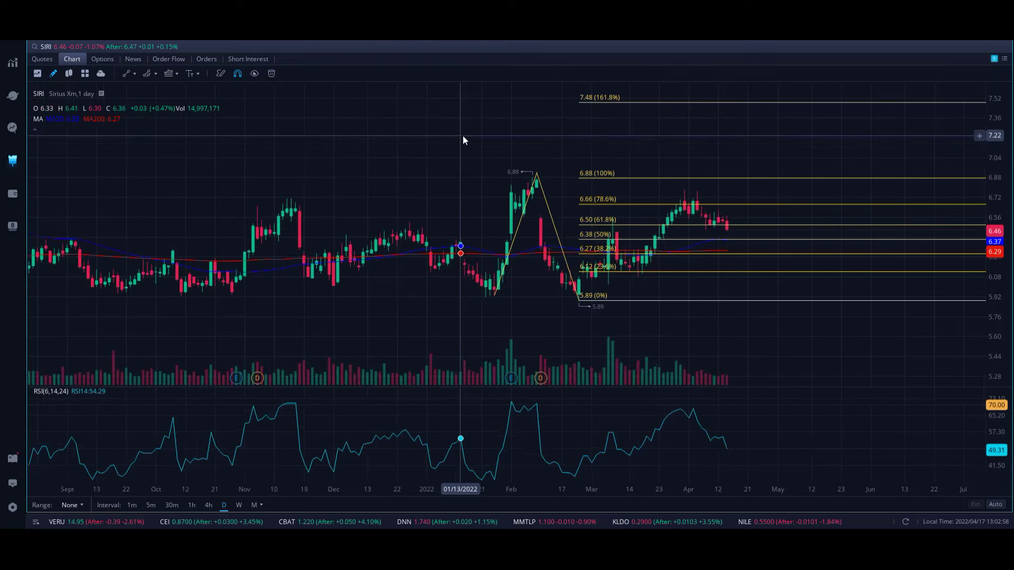
{"action": "left_click", "coordinate": [535, 176]}
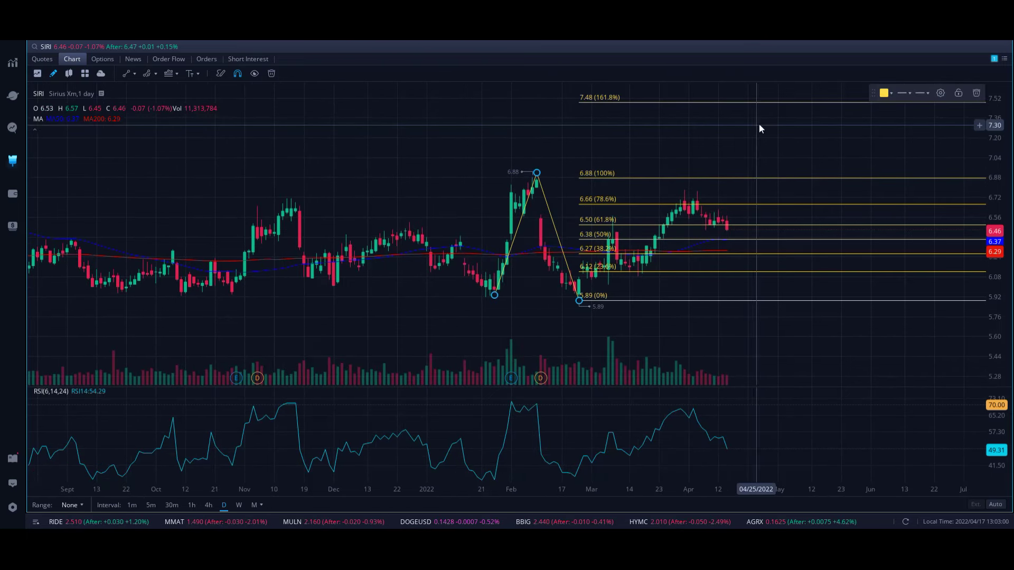
{"action": "left_click", "coordinate": [977, 98]}
Step: Draw a Fibonacci Retracement on SIRI from the late January low at about 5.93 to the February high at about 6.90, and inspect recent candles
{"action": "scroll", "coordinate": [581, 211], "scroll_direction": "down", "scroll_amount": 3}
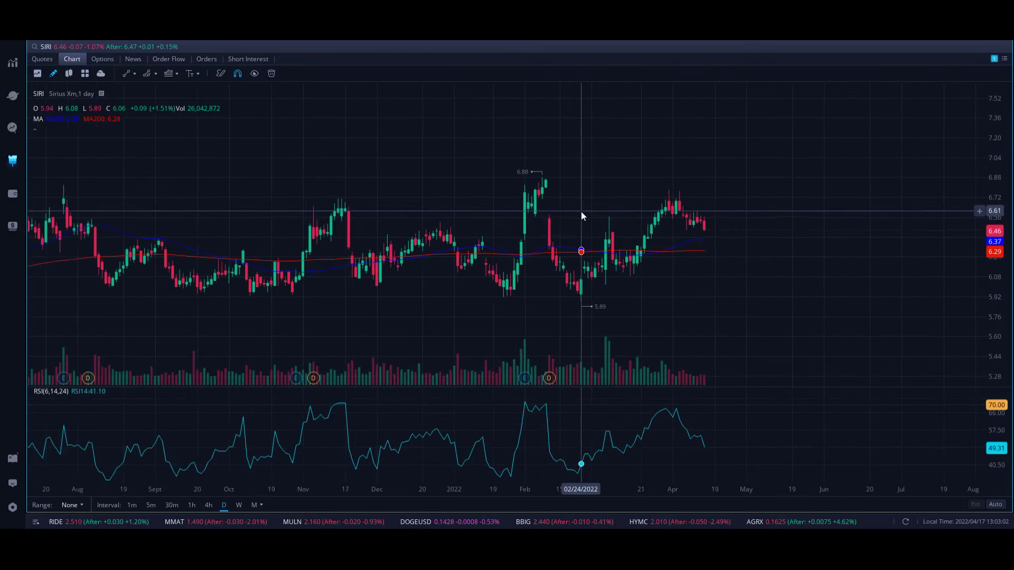
{"action": "scroll", "coordinate": [602, 246], "scroll_direction": "up", "scroll_amount": 3}
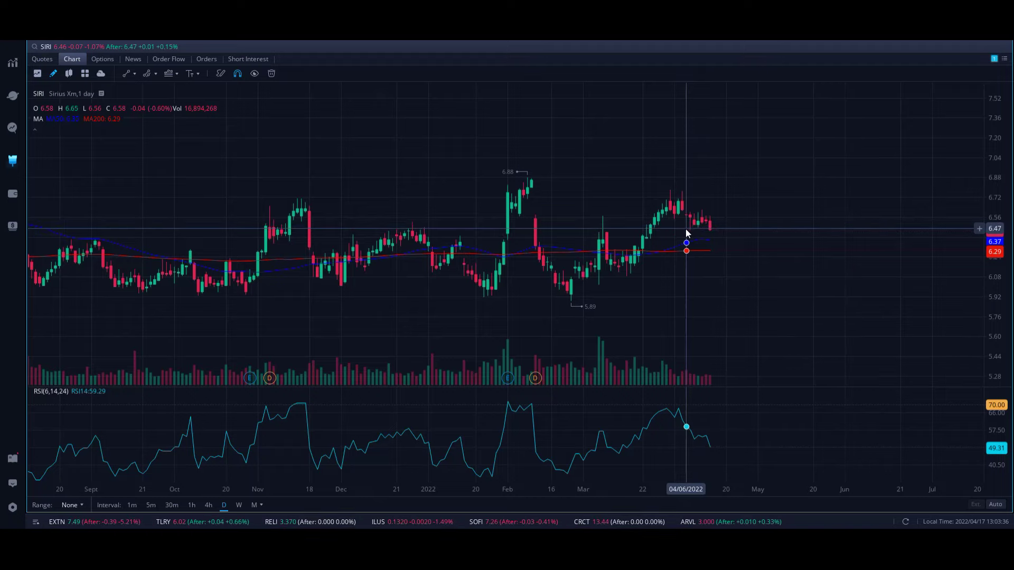
{"action": "scroll", "coordinate": [565, 305], "scroll_direction": "up", "scroll_amount": 1}
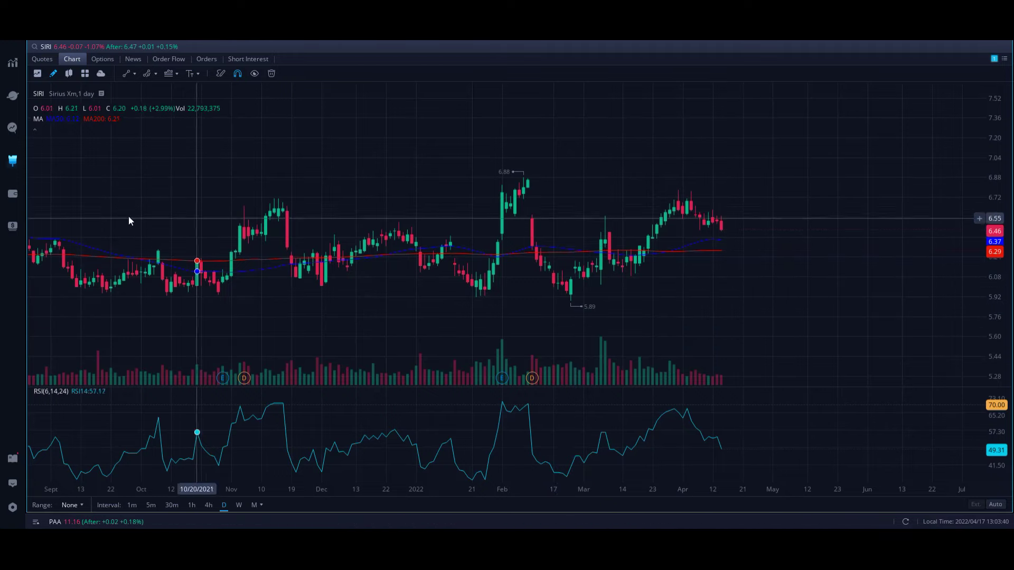
{"action": "left_click", "coordinate": [178, 77]}
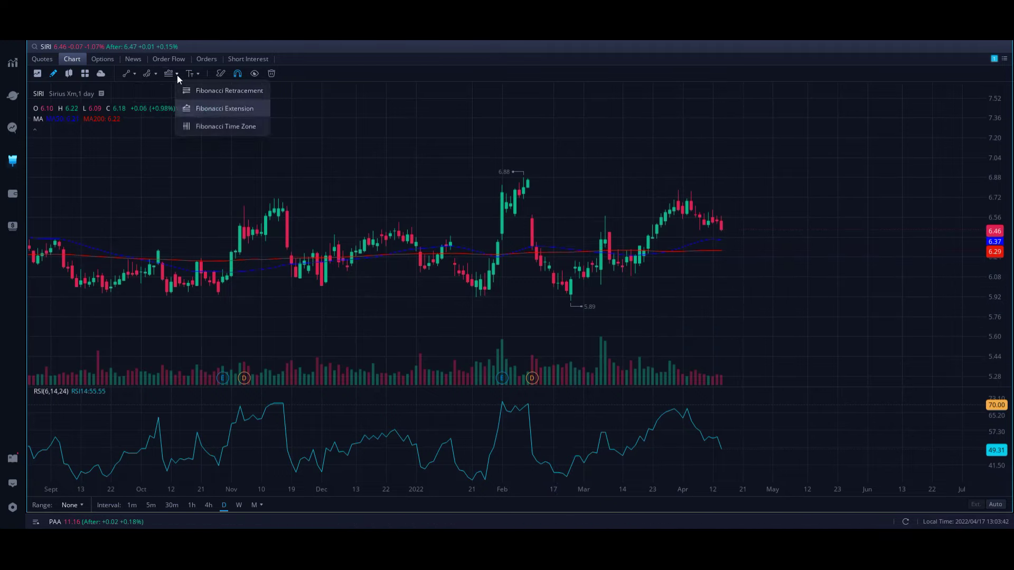
{"action": "left_click", "coordinate": [212, 96]}
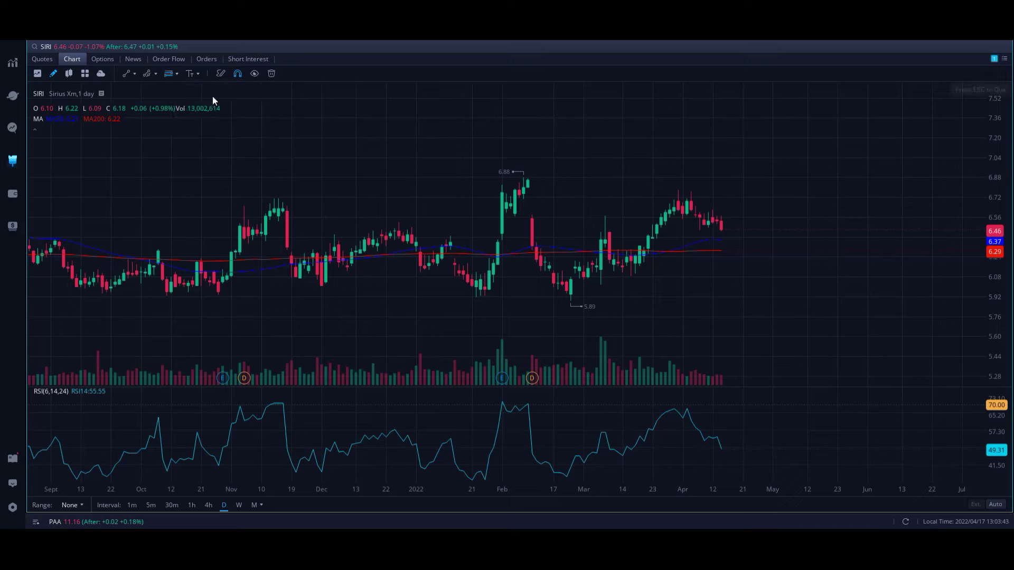
{"action": "left_click", "coordinate": [481, 294]}
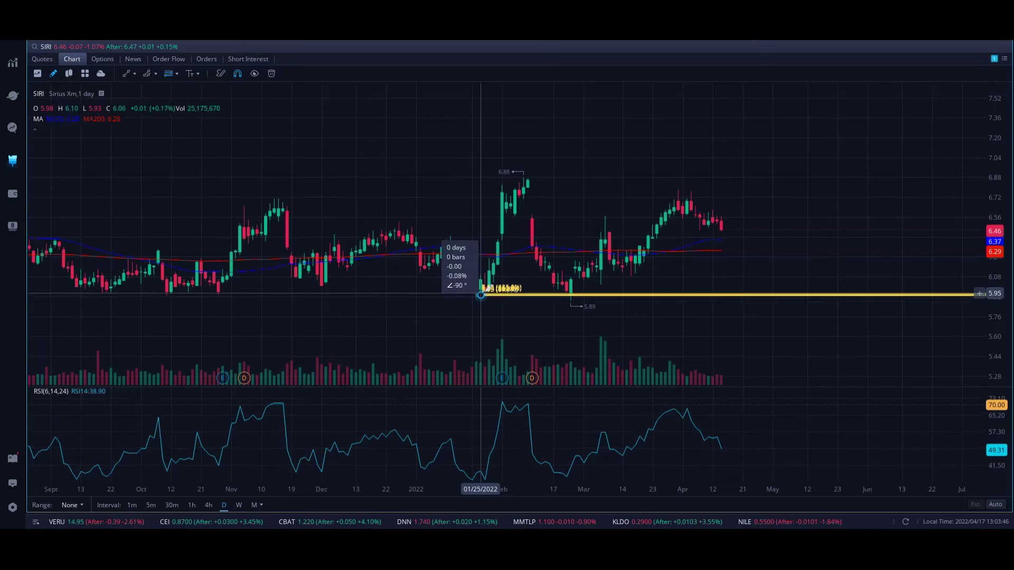
{"action": "left_click", "coordinate": [525, 172]}
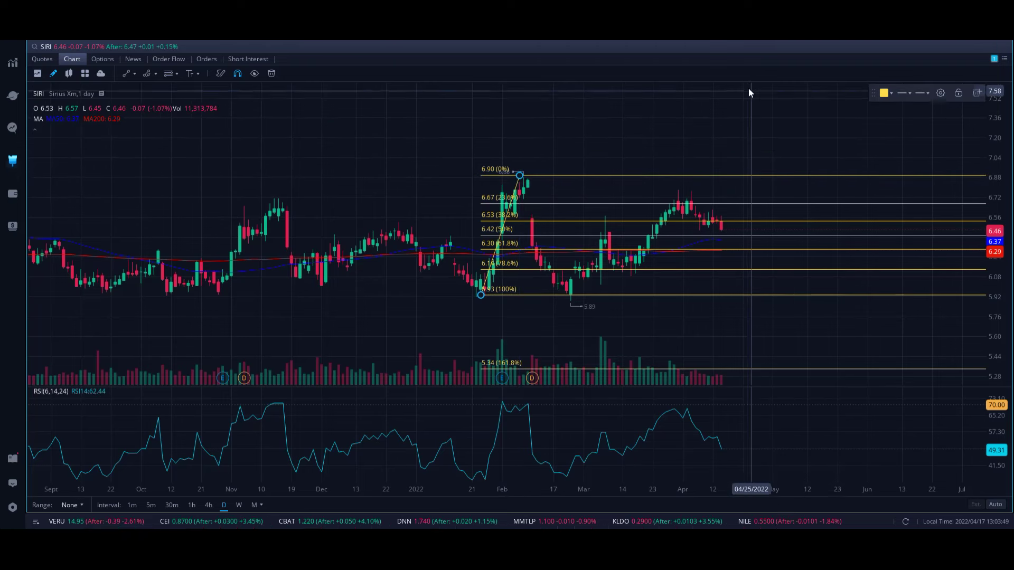
{"action": "scroll", "coordinate": [750, 91], "scroll_direction": "down", "scroll_amount": 1}
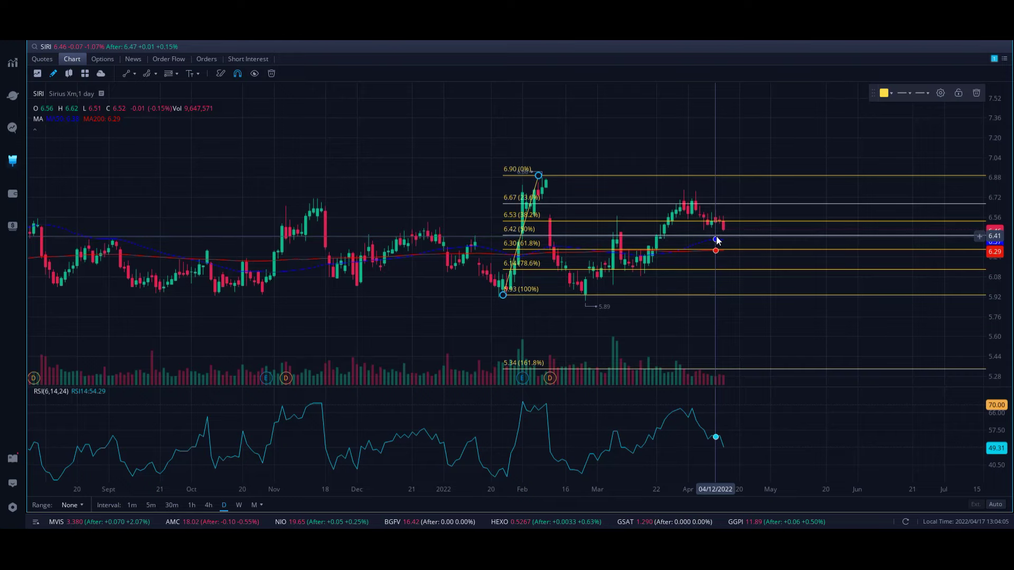
{"action": "scroll", "coordinate": [730, 233], "scroll_direction": "up", "scroll_amount": 5}
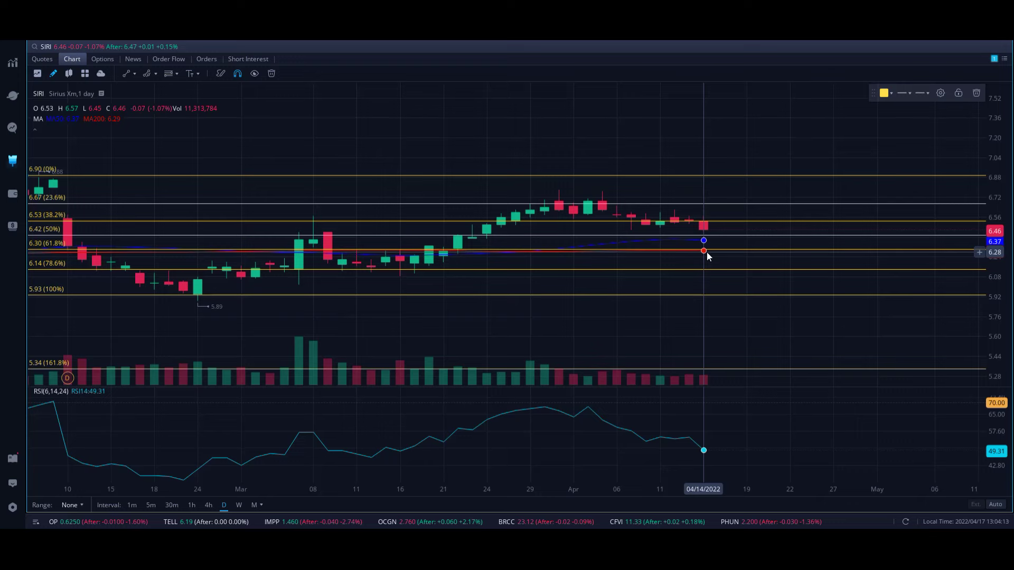
{"action": "scroll", "coordinate": [751, 411], "scroll_direction": "down", "scroll_amount": 3}
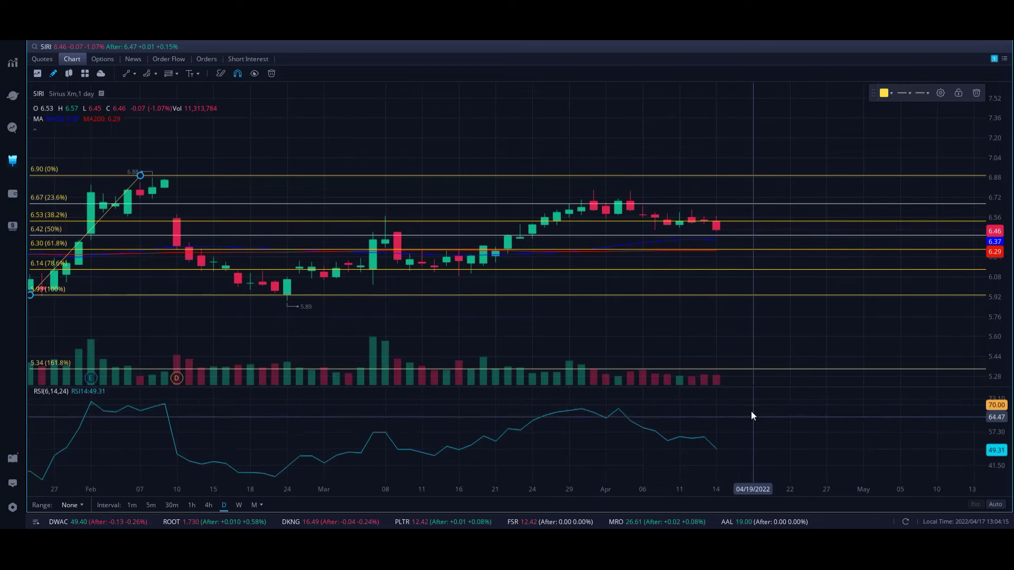
Step: Draw a horizontal line at about 6.13 across SIRI's daily chart, marking the support area beneath the recent price
{"action": "scroll", "coordinate": [743, 404], "scroll_direction": "down", "scroll_amount": 5}
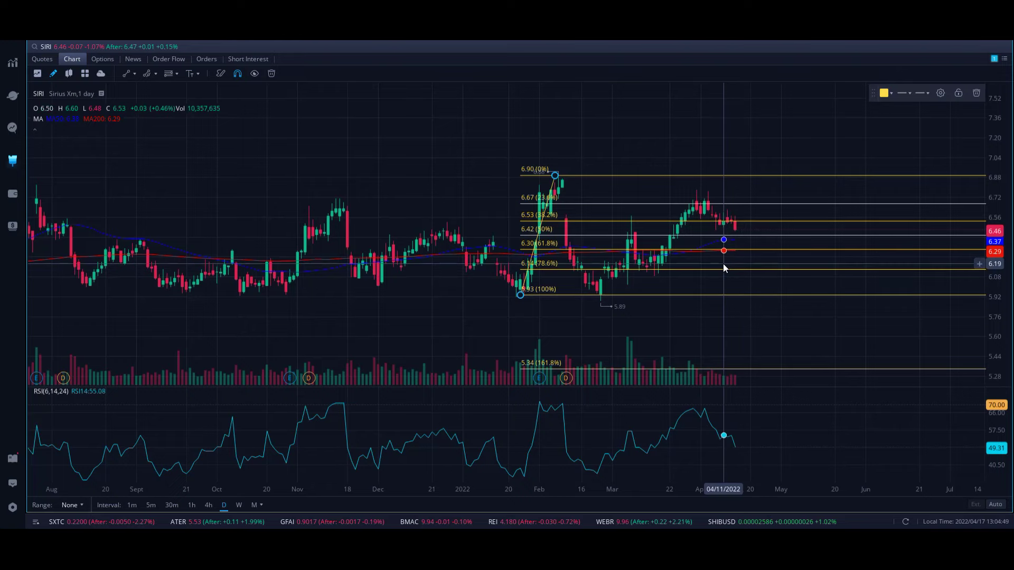
{"action": "left_click_drag", "start_coordinate": [720, 231], "coordinate": [722, 258]}
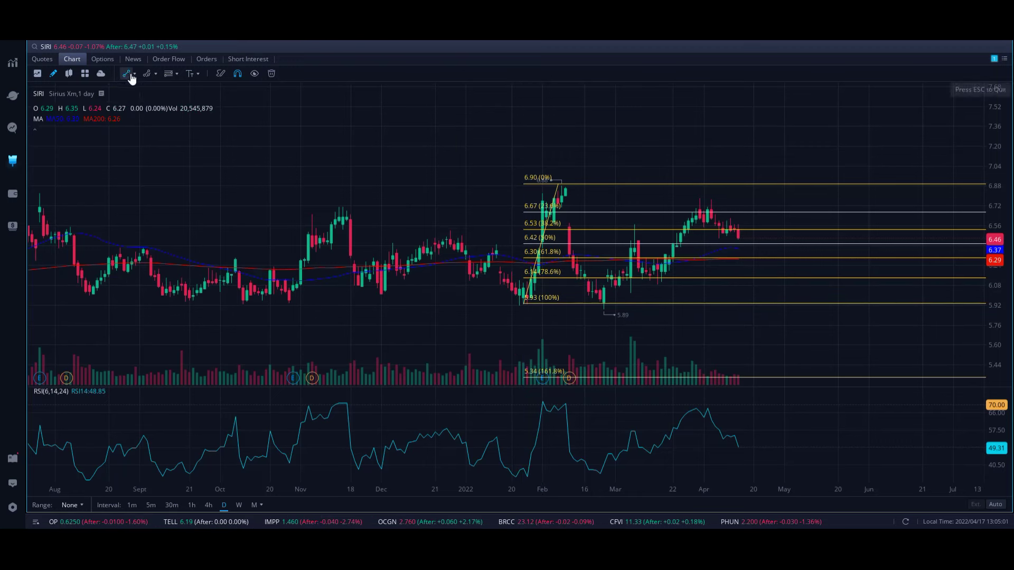
{"action": "left_click", "coordinate": [155, 107]}
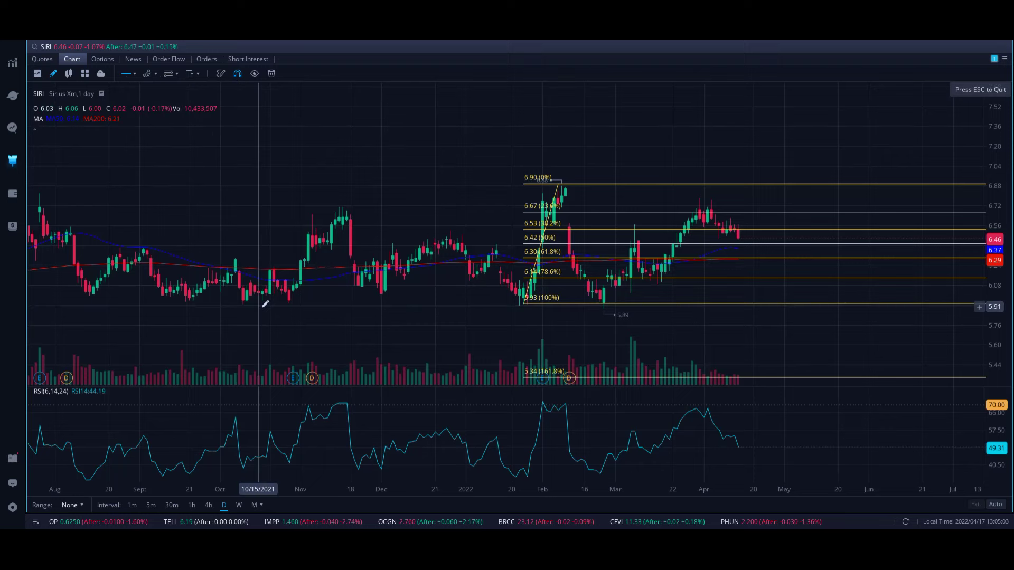
{"action": "left_click", "coordinate": [623, 280]}
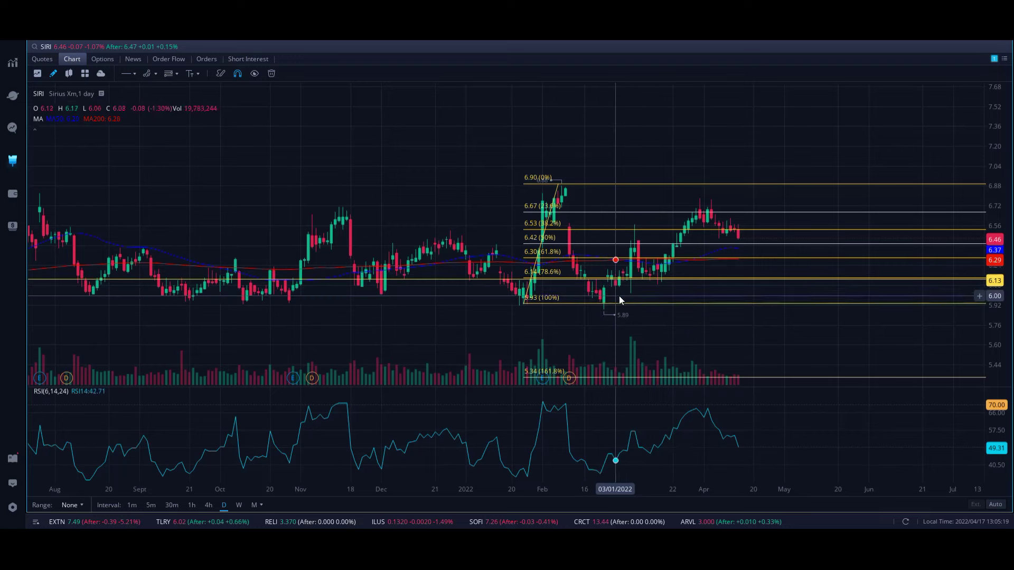
{"action": "left_click", "coordinate": [731, 279]}
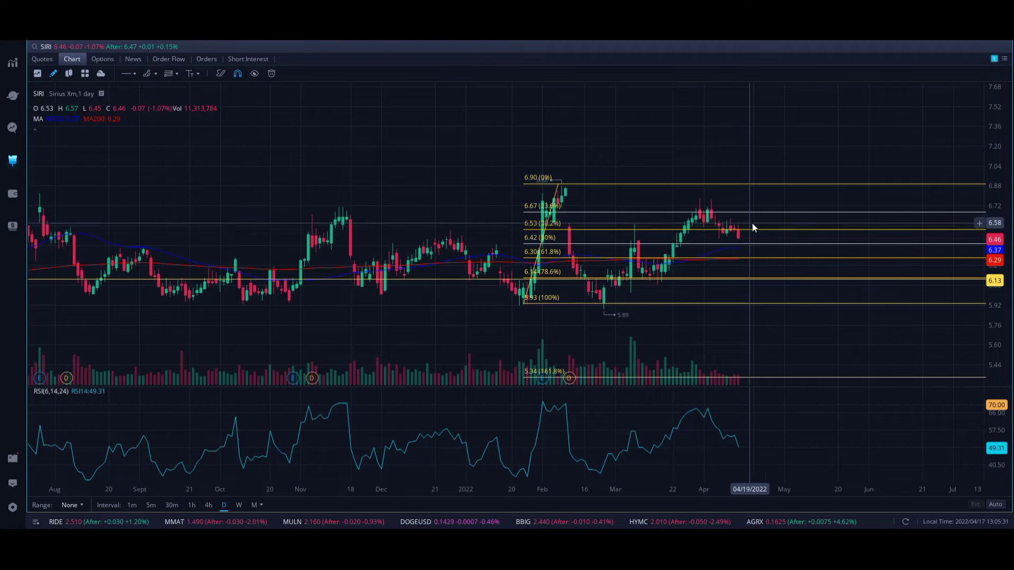
Step: Review SIRI's recent candles against the Fibonacci Retracement levels and delete the retracement from the daily chart
{"action": "scroll", "coordinate": [750, 221], "scroll_direction": "up", "scroll_amount": 1}
{"action": "left_click_drag", "start_coordinate": [784, 210], "coordinate": [700, 206]}
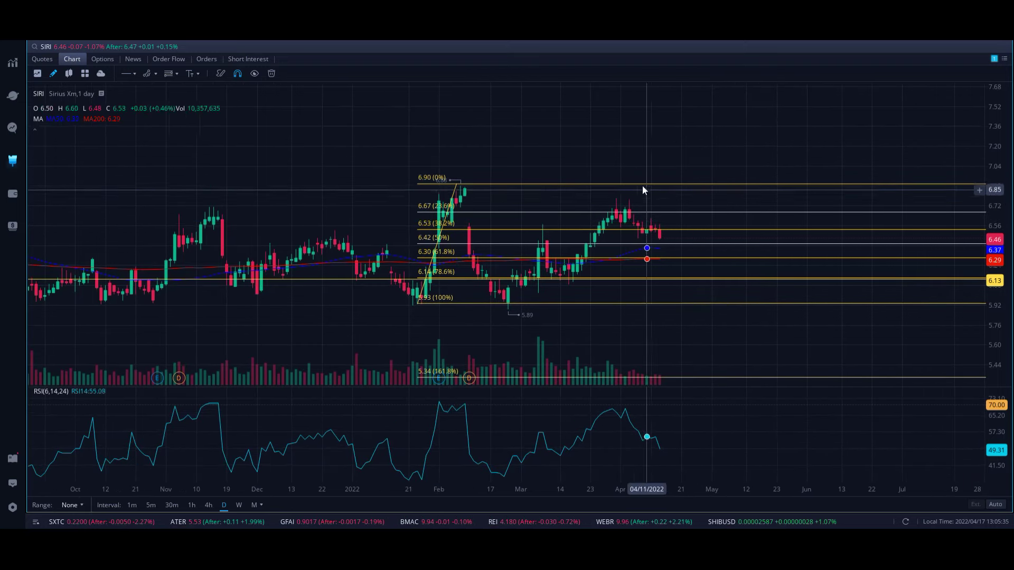
{"action": "scroll", "coordinate": [678, 190], "scroll_direction": "down", "scroll_amount": 2}
{"action": "scroll", "coordinate": [685, 195], "scroll_direction": "down", "scroll_amount": 1}
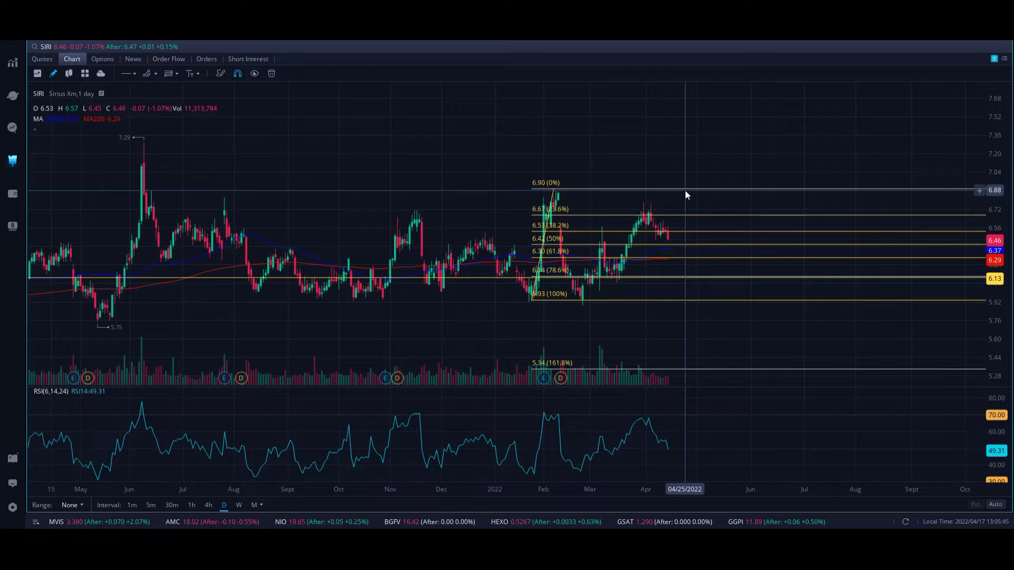
{"action": "left_click", "coordinate": [554, 189]}
{"action": "key", "text": "Delete"}
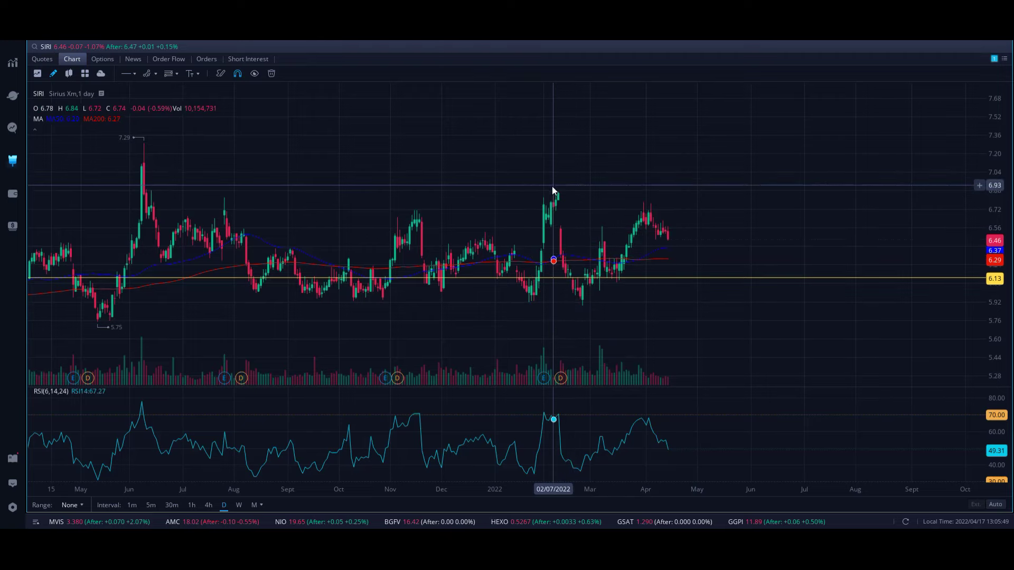
Step: Draw a Fibonacci Extension on SIRI from the January low near 5.96 to the February high near 6.88 and the late February low at 5.91
{"action": "left_click", "coordinate": [178, 76]}
{"action": "left_click", "coordinate": [201, 92]}
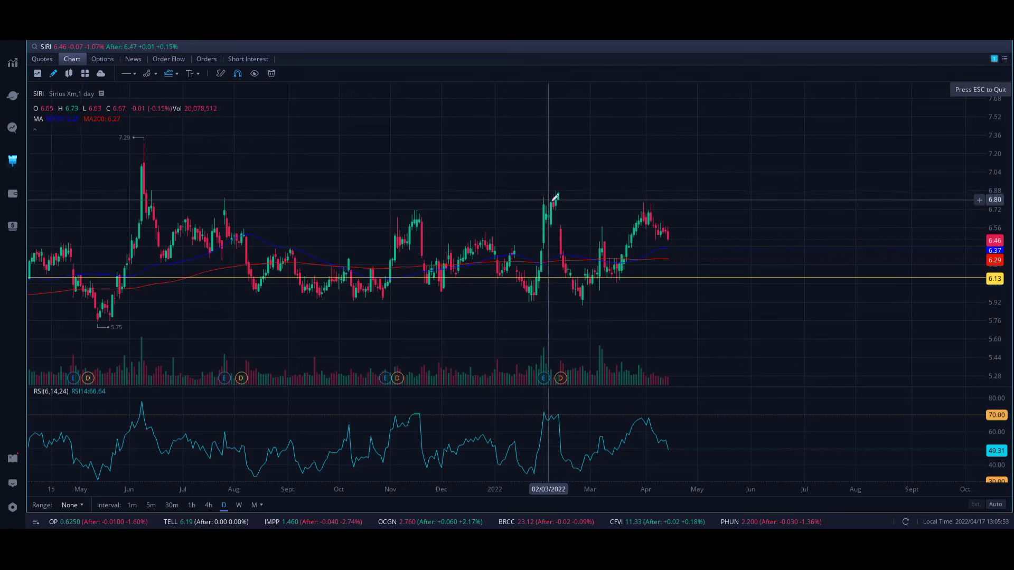
{"action": "left_click", "coordinate": [524, 298]}
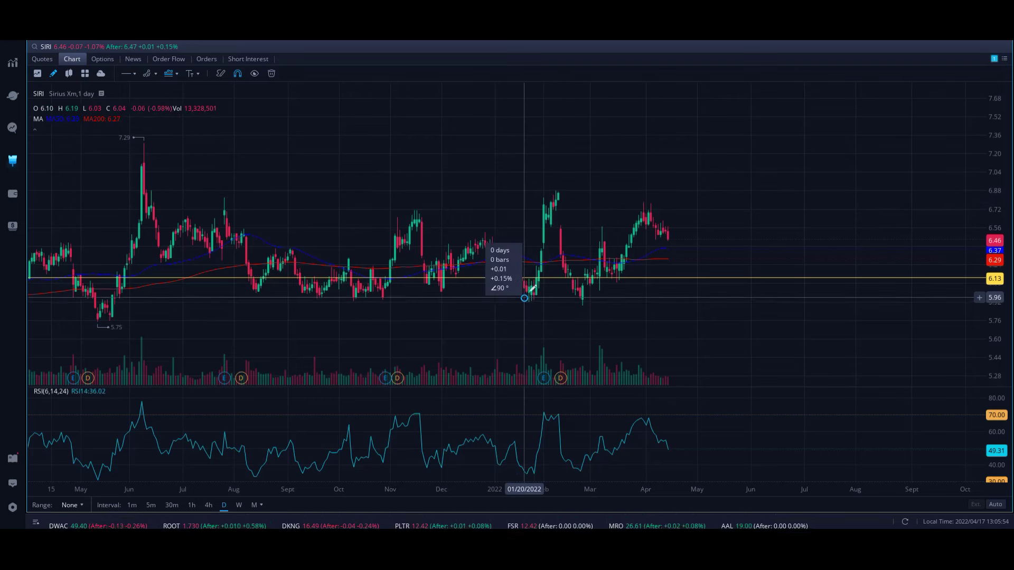
{"action": "left_click", "coordinate": [556, 191]}
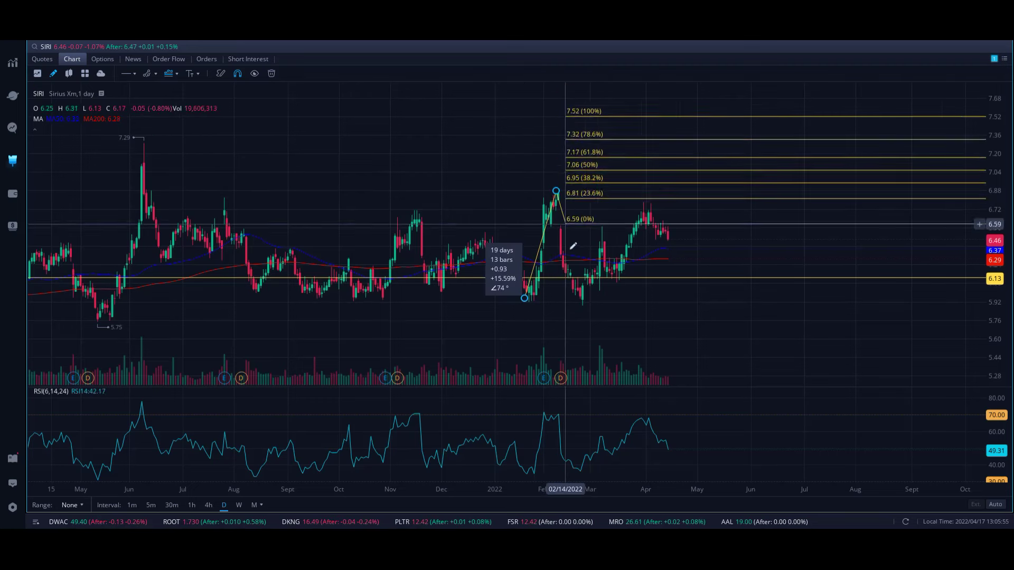
{"action": "left_click", "coordinate": [586, 303]}
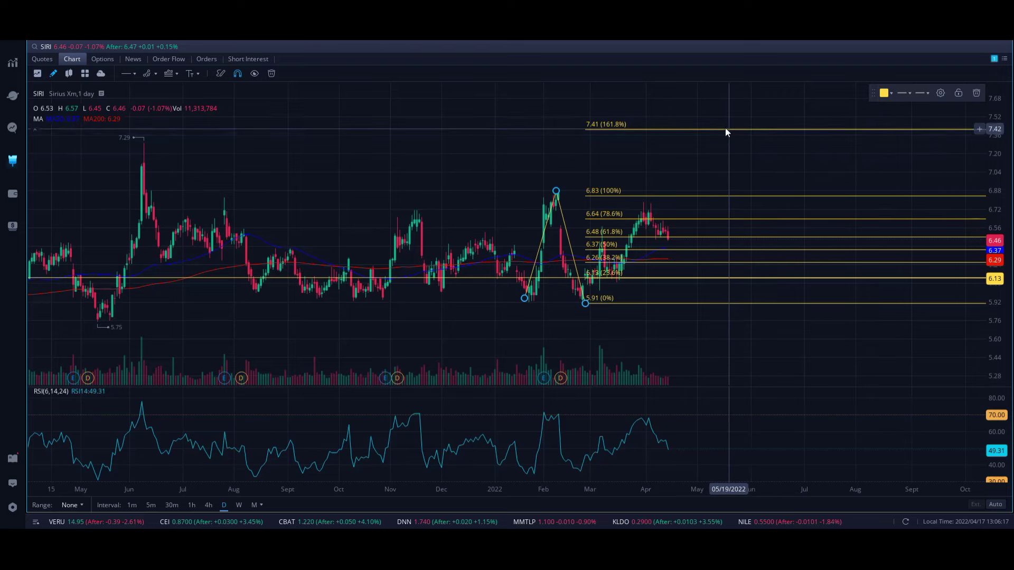
Step: Switch SIRI's chart to the weekly interval and examine the upper Fibonacci extension levels against past price highs
{"action": "left_click_drag", "start_coordinate": [844, 178], "coordinate": [678, 170]}
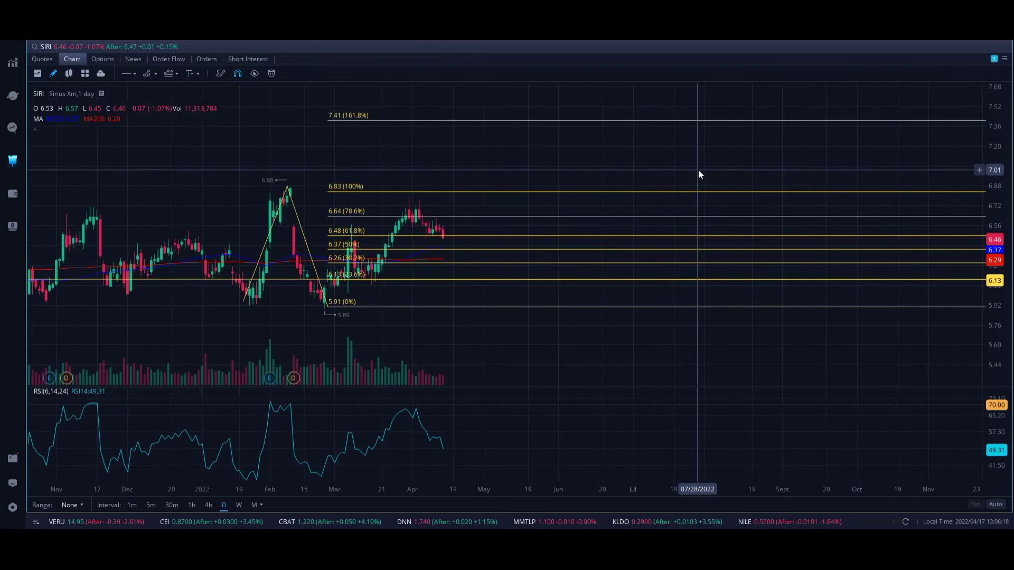
{"action": "left_click", "coordinate": [238, 505]}
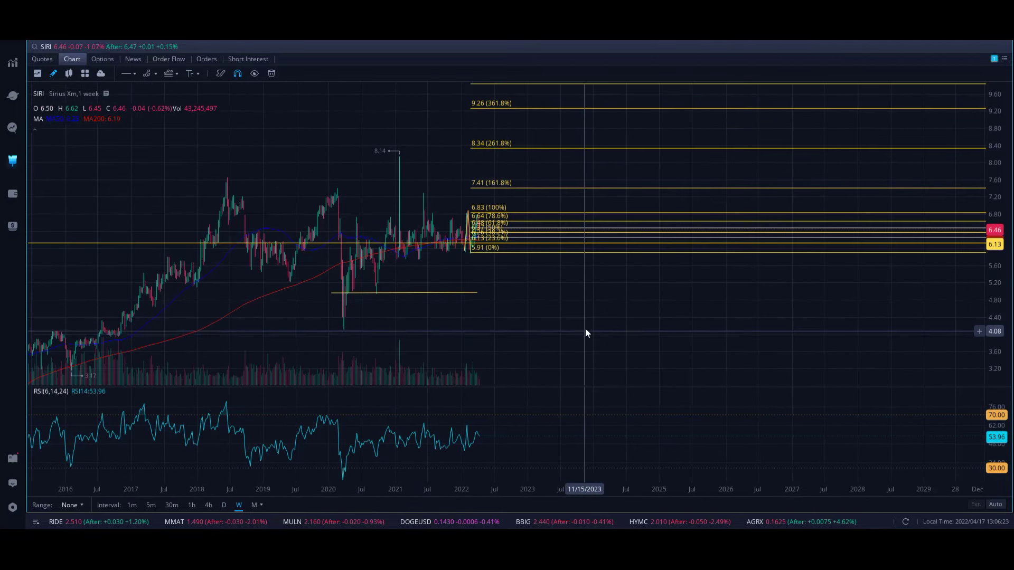
{"action": "left_click_drag", "start_coordinate": [587, 333], "coordinate": [605, 376]}
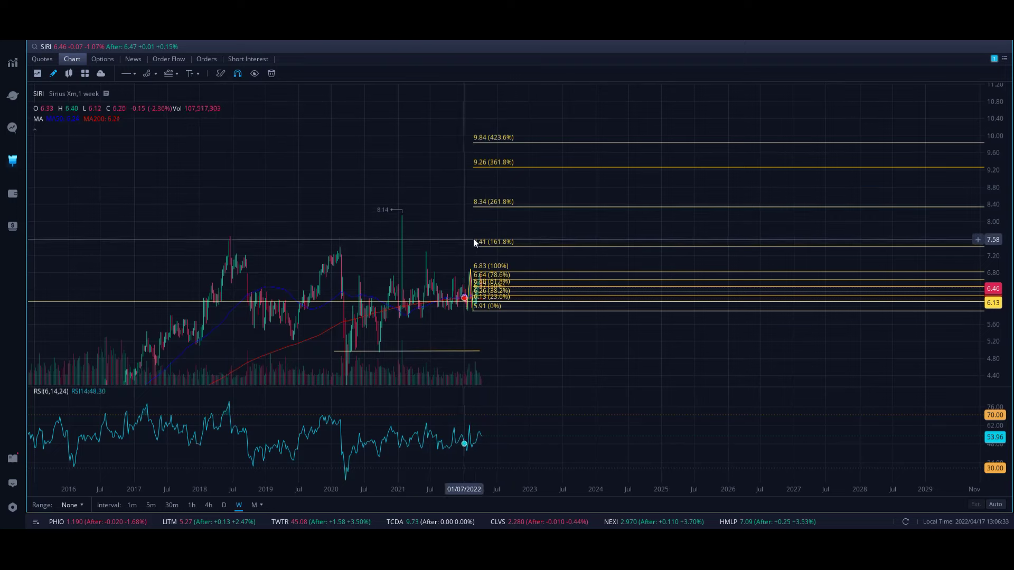
{"action": "left_click_drag", "start_coordinate": [227, 237], "coordinate": [390, 241]}
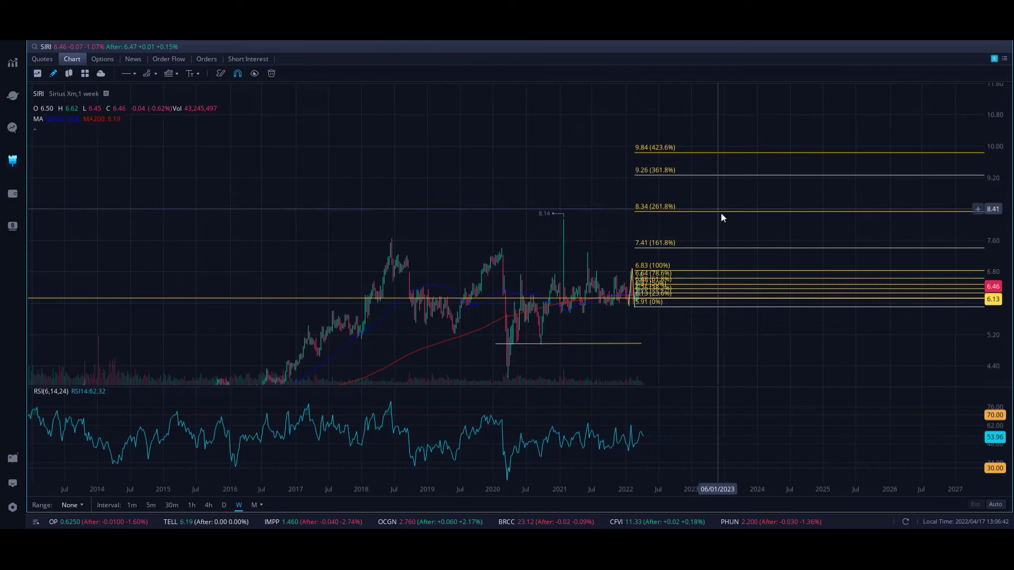
{"action": "scroll", "coordinate": [795, 179], "scroll_direction": "up", "scroll_amount": 3}
{"action": "left_click_drag", "start_coordinate": [792, 183], "coordinate": [589, 187]}
{"action": "scroll", "coordinate": [593, 189], "scroll_direction": "up", "scroll_amount": 3}
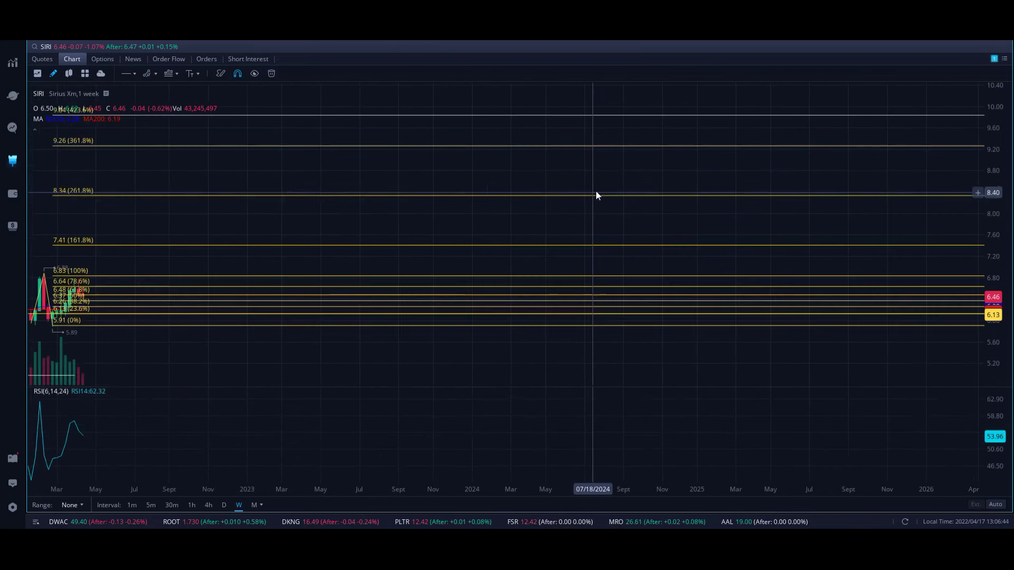
{"action": "left_click_drag", "start_coordinate": [474, 234], "coordinate": [771, 239]}
{"action": "scroll", "coordinate": [512, 283], "scroll_direction": "up", "scroll_amount": 3}
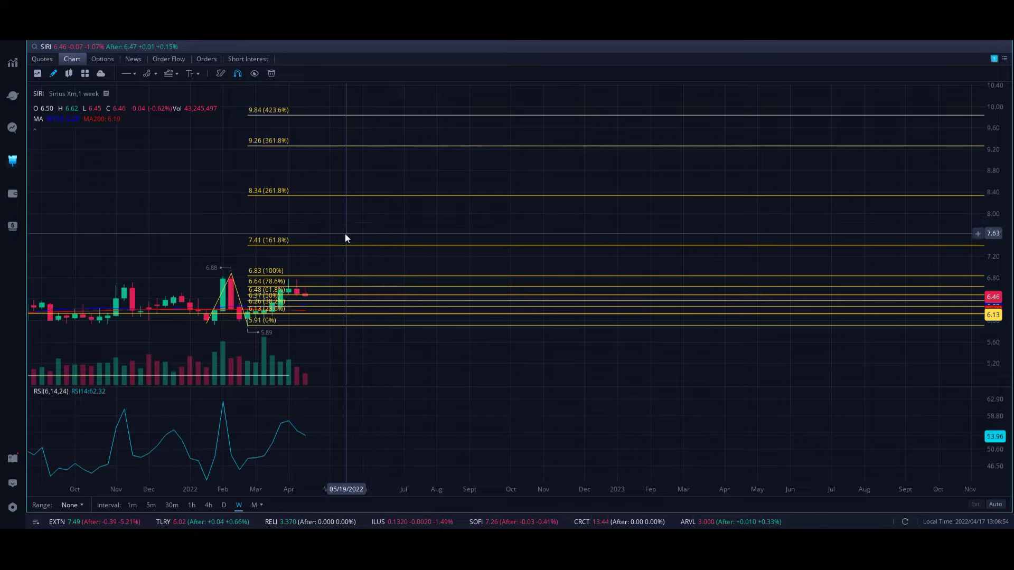
{"action": "scroll", "coordinate": [305, 272], "scroll_direction": "down", "scroll_amount": 2}
{"action": "scroll", "coordinate": [305, 271], "scroll_direction": "down", "scroll_amount": 2}
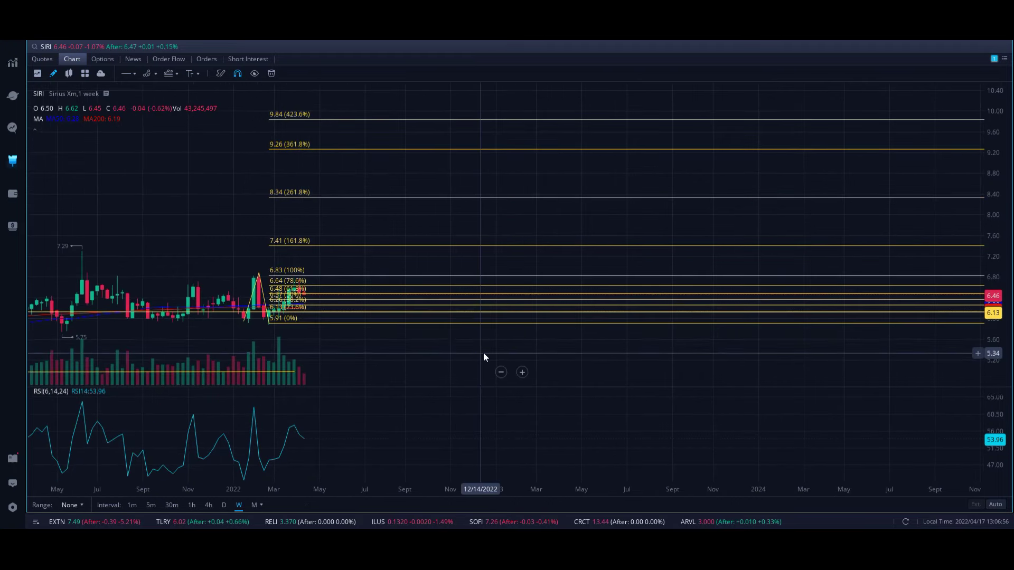